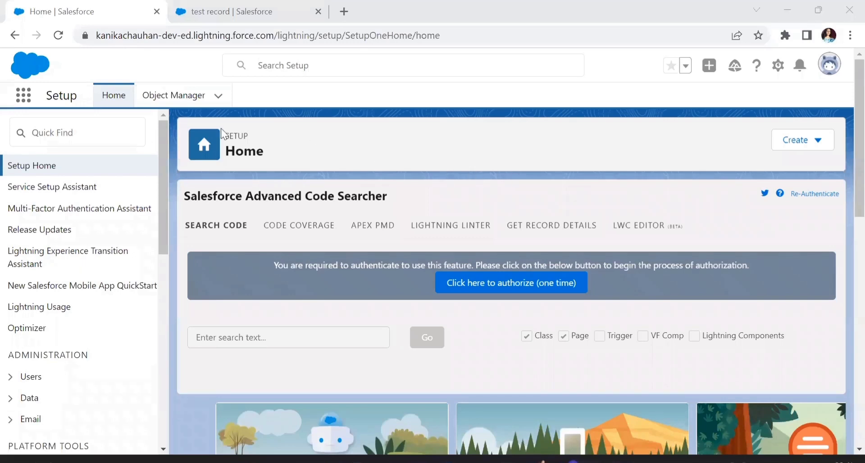
Find the Custom Settings page in Setup by searching for "custom sett" and open it
click(115, 141)
text(cust)
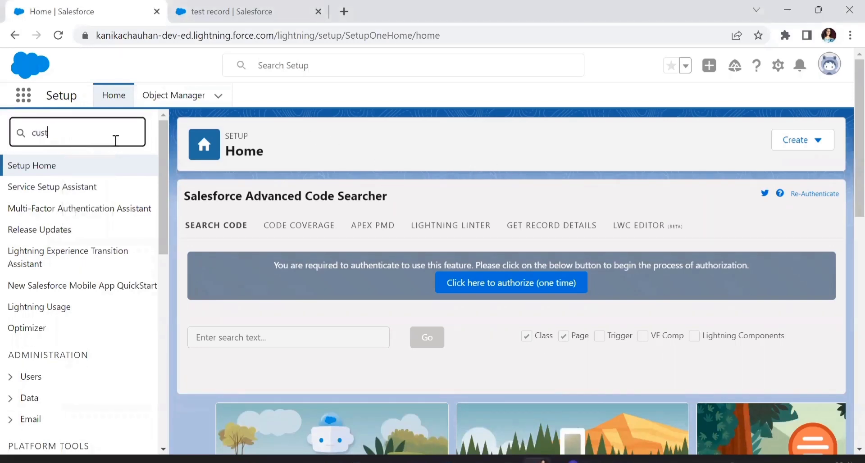
text(om sett)
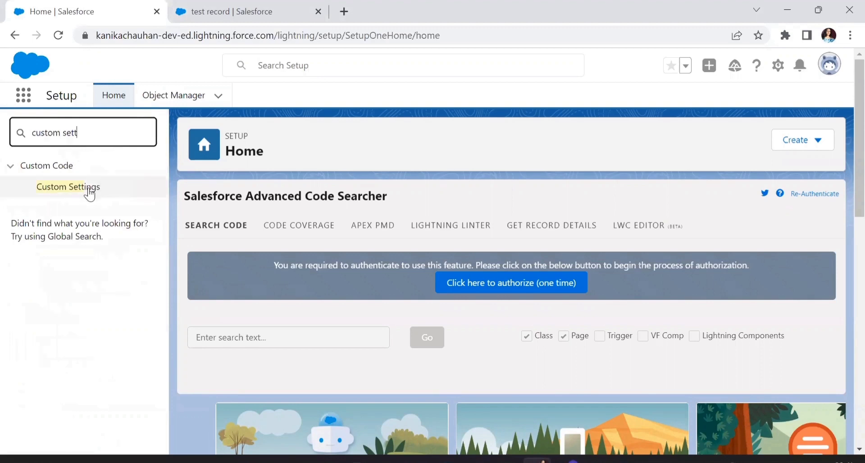
click(90, 192)
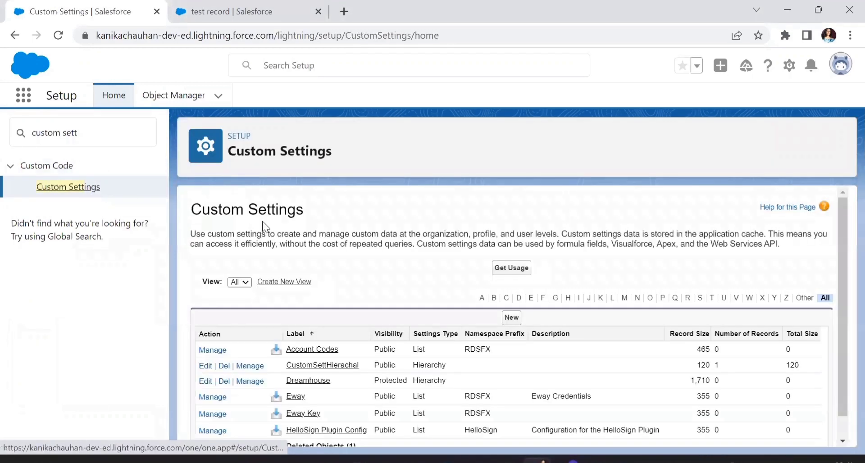
Start a new custom setting definition with HierachalSetting as both its label and object name
click(512, 322)
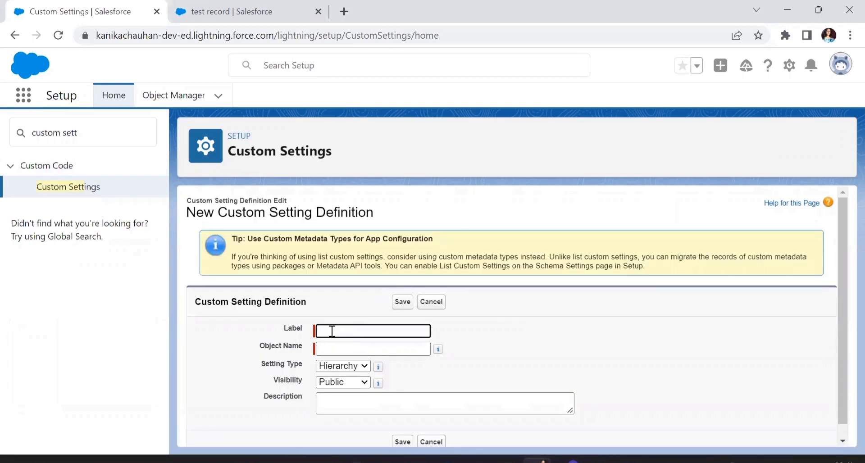
text(HierachalSetting)
click(431, 360)
click(372, 348)
key(shift+Tab)
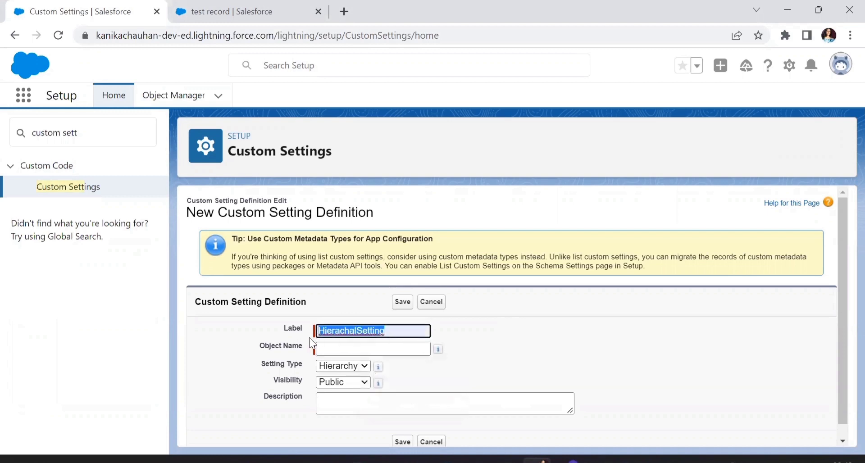
click(337, 350)
click(398, 376)
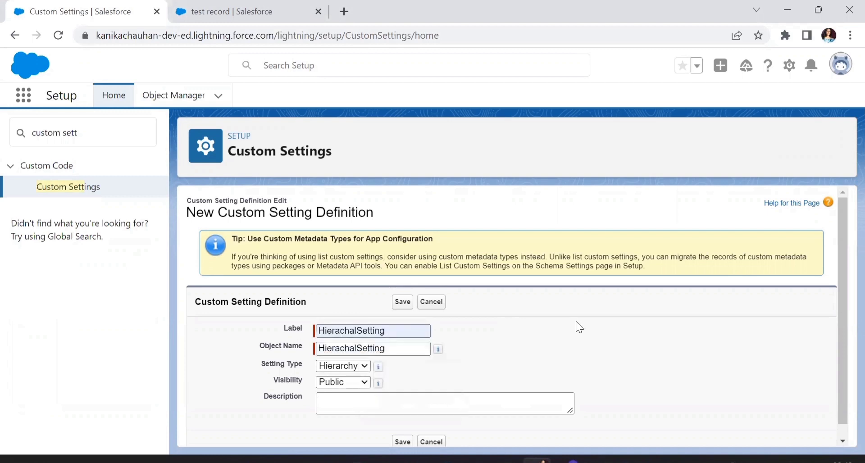
Keep the setting type as Hierarchy, enter the description "this is to pass validations and automations ." and save the definition
click(340, 364)
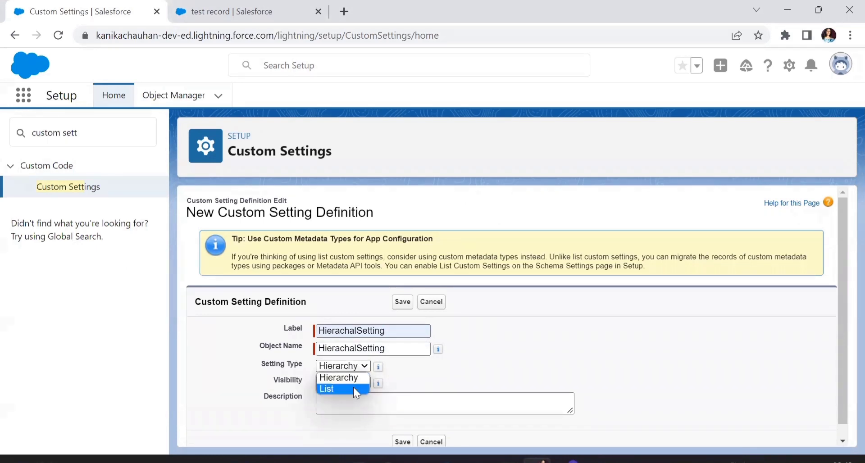
click(350, 377)
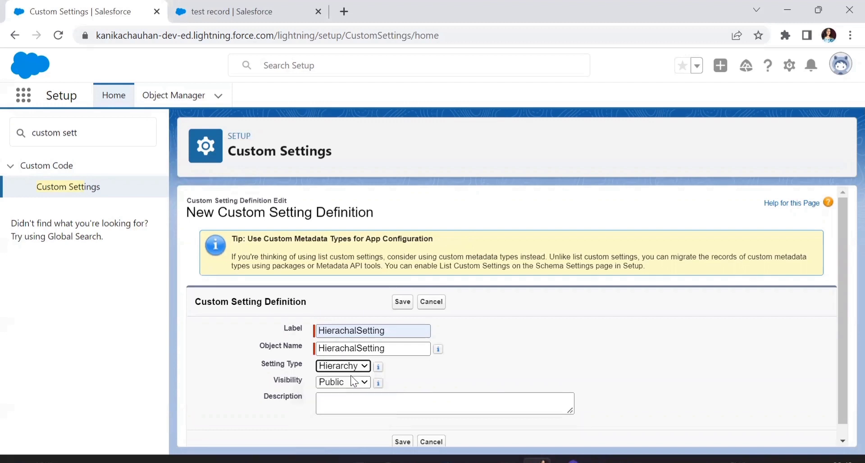
click(385, 405)
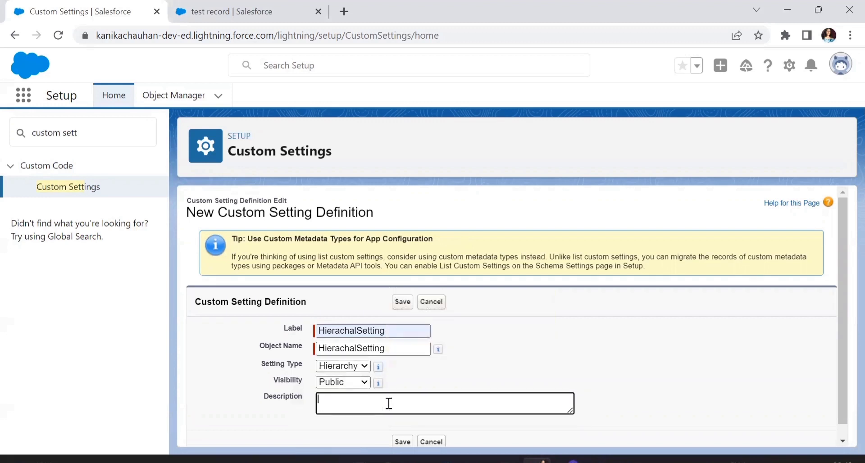
text(this is to pass validations and automations .)
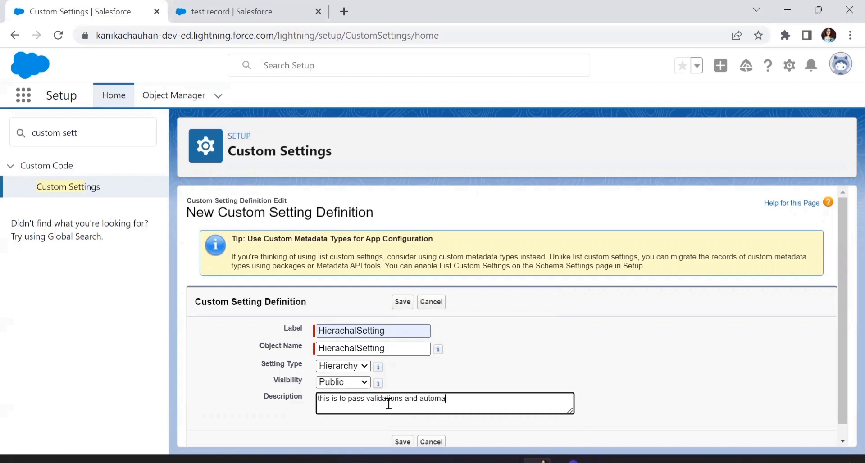
click(403, 441)
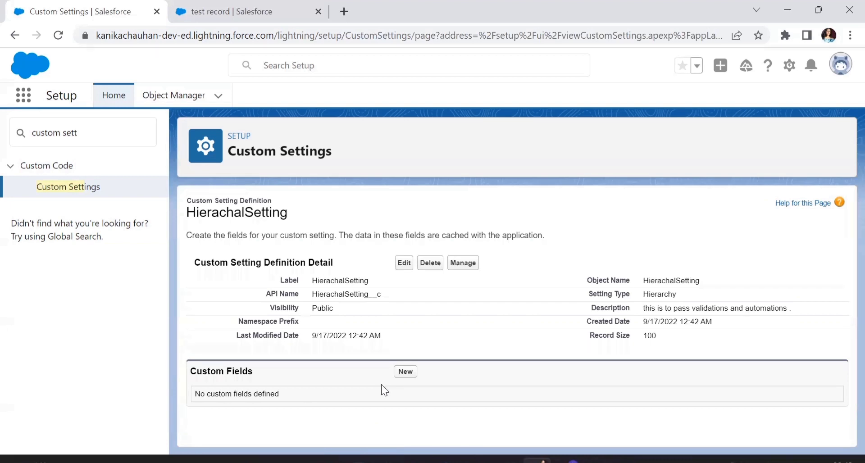
Add a checkbox custom field labelled ByPass Validation, named ByPass_Validation and unchecked by default, and save it to continue with another field
click(409, 371)
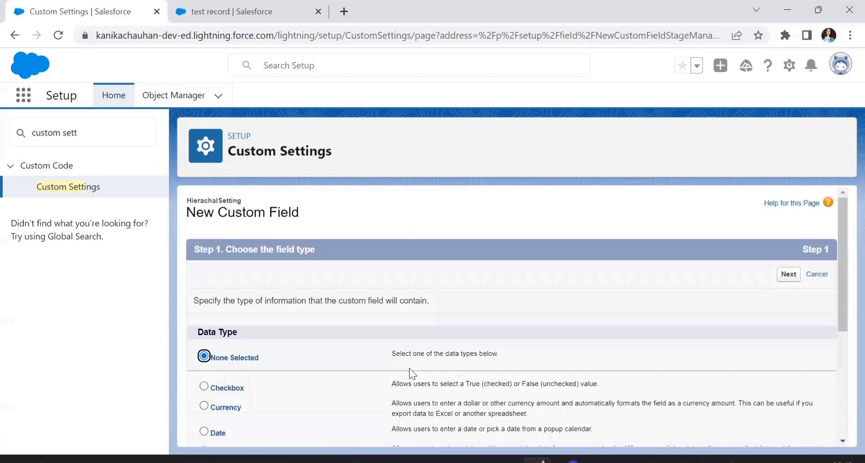
click(204, 386)
click(795, 273)
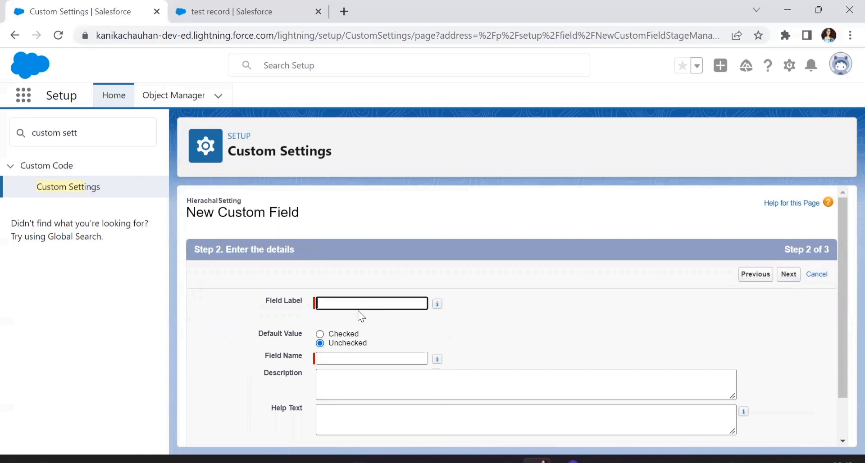
text(ByPass Validation)
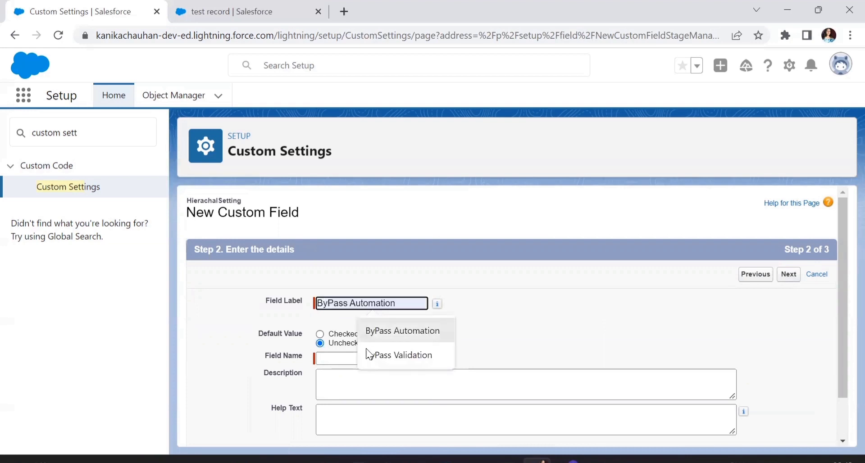
click(387, 353)
click(345, 359)
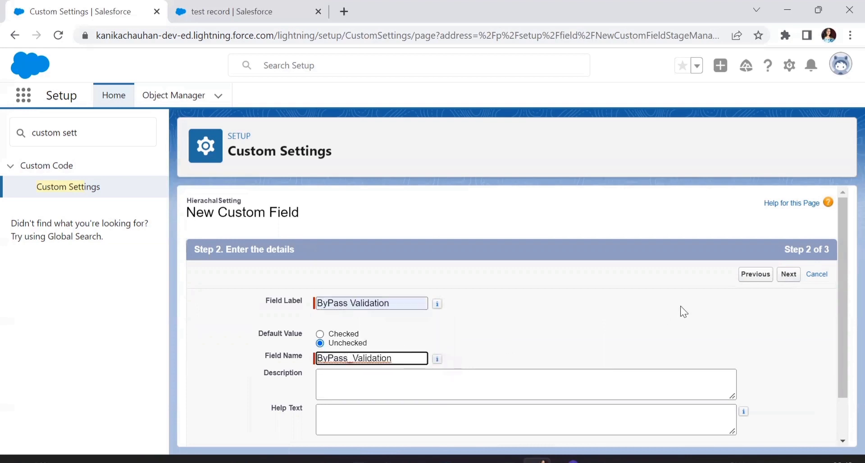
click(788, 274)
click(767, 276)
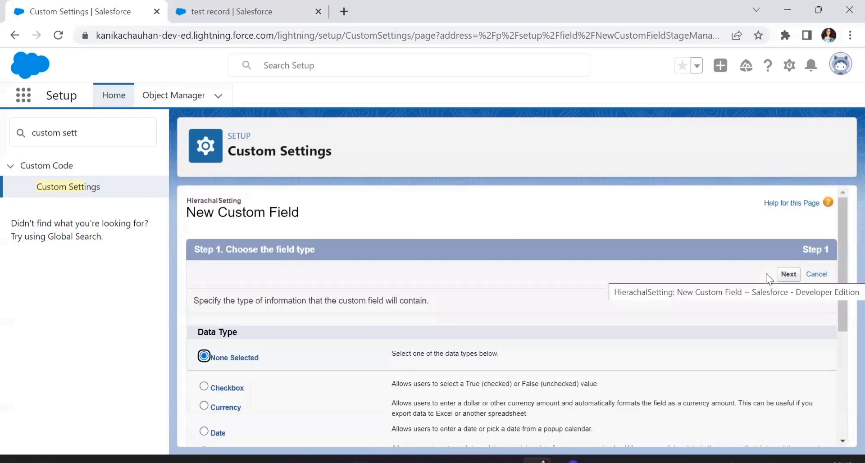
Add a second checkbox custom field labelled ByPass Automation, named ByPass_Automation and unchecked by default, and save it
scroll(290, 361, down, 1)
click(203, 319)
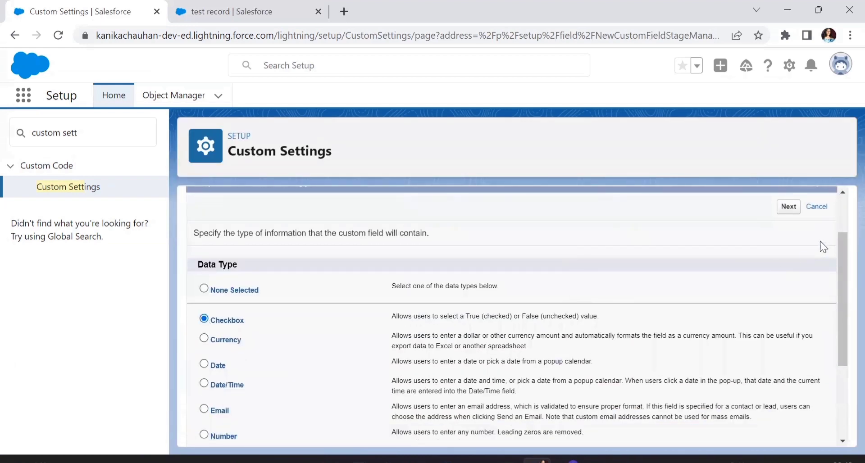
click(788, 206)
click(390, 304)
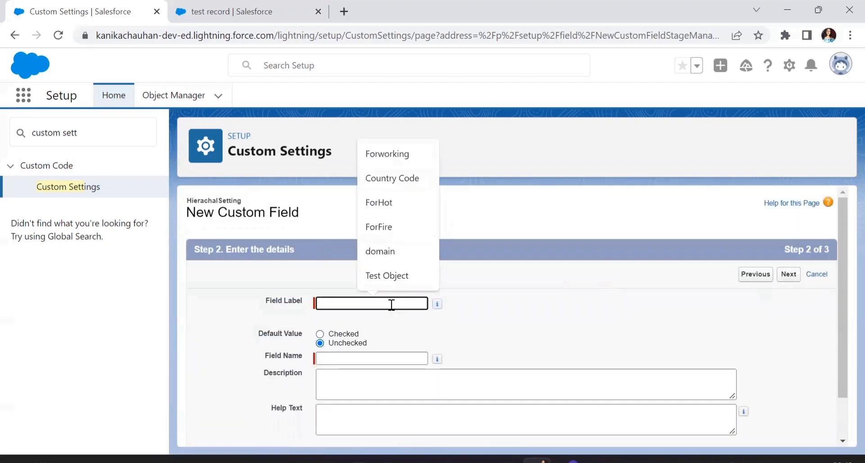
text(ByPass Automation)
click(382, 358)
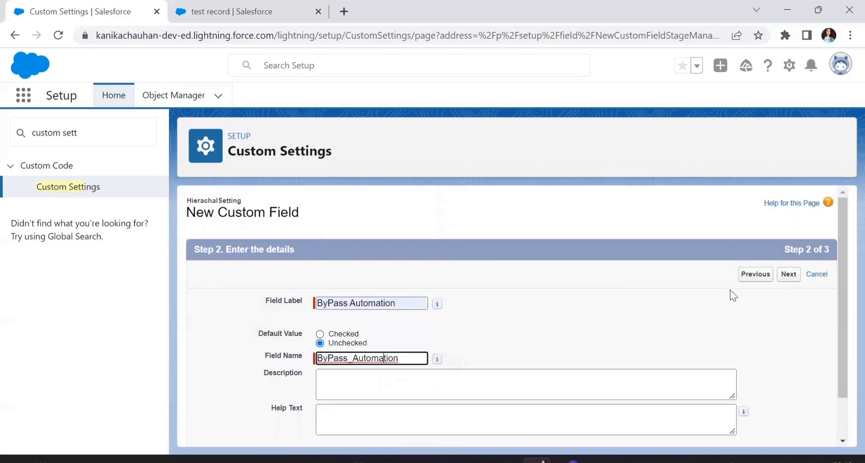
click(788, 275)
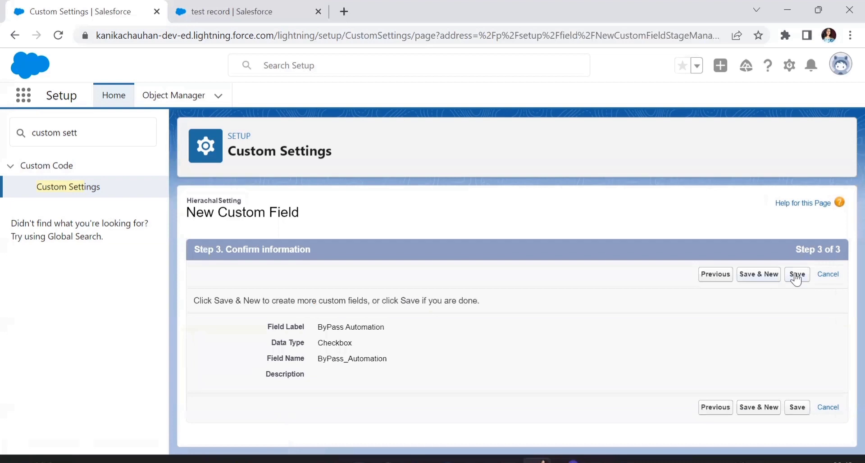
click(796, 275)
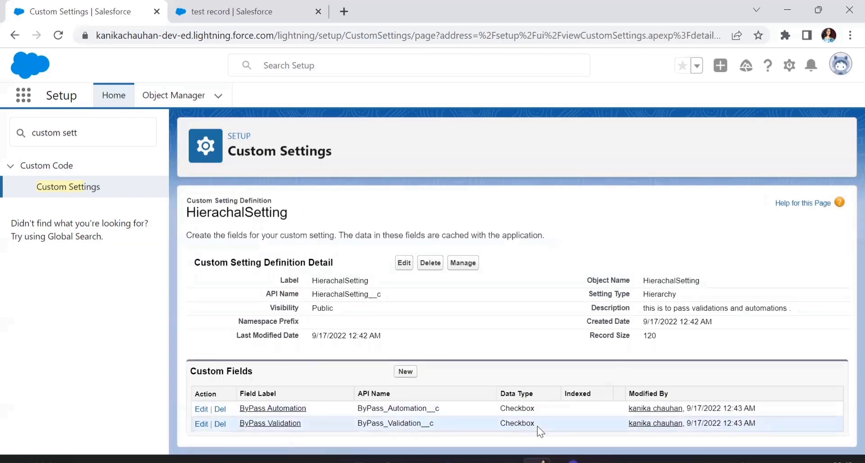
Create the default organization level value for HierachalSetting with ByPass Validation and ByPass Automation enabled, save it and return to the list
click(463, 265)
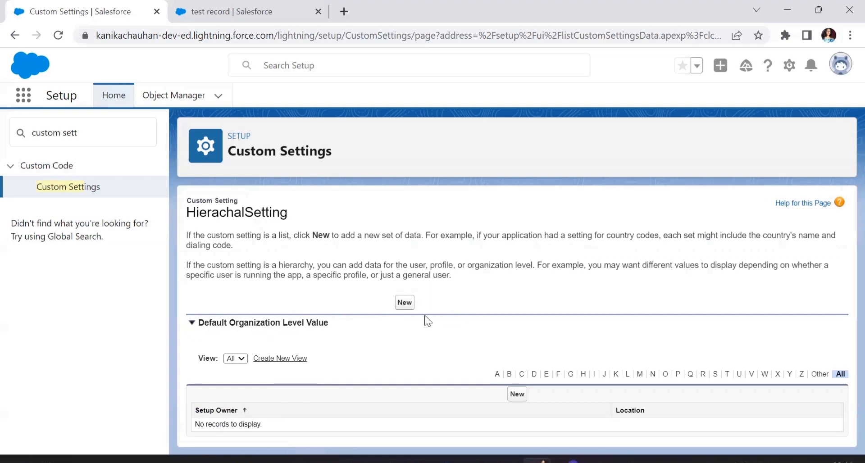
click(411, 305)
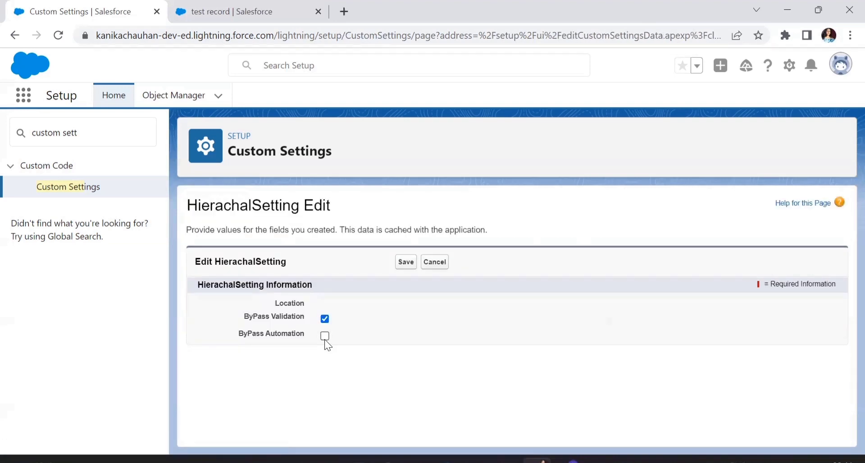
click(406, 264)
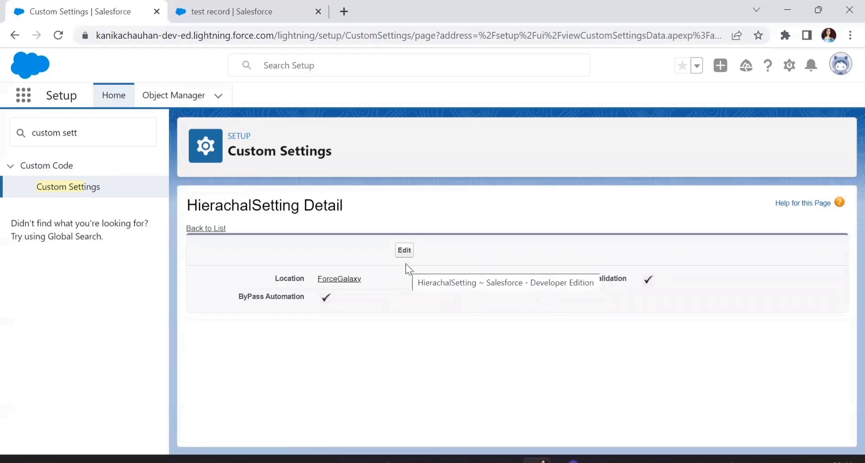
click(198, 229)
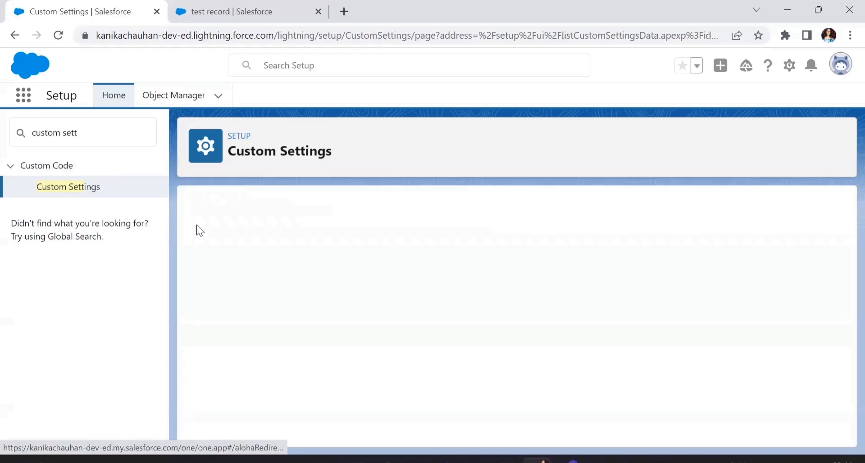
Start a new HierachalSetting record below the organization default, set its Location to User and choose the user through the lookup
scroll(308, 315, down, 1)
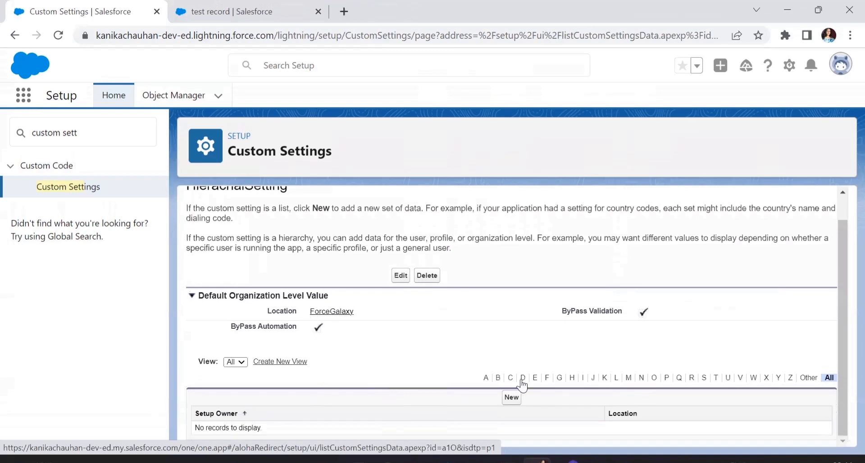
click(511, 398)
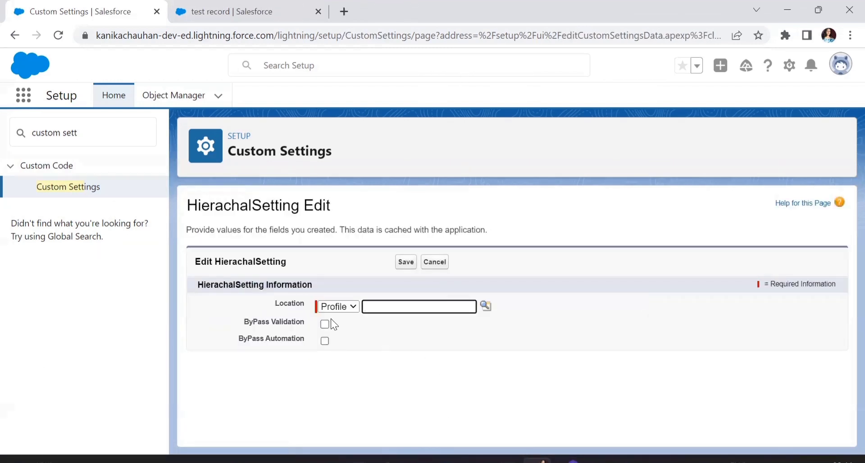
drag(276, 303, 307, 307)
click(353, 310)
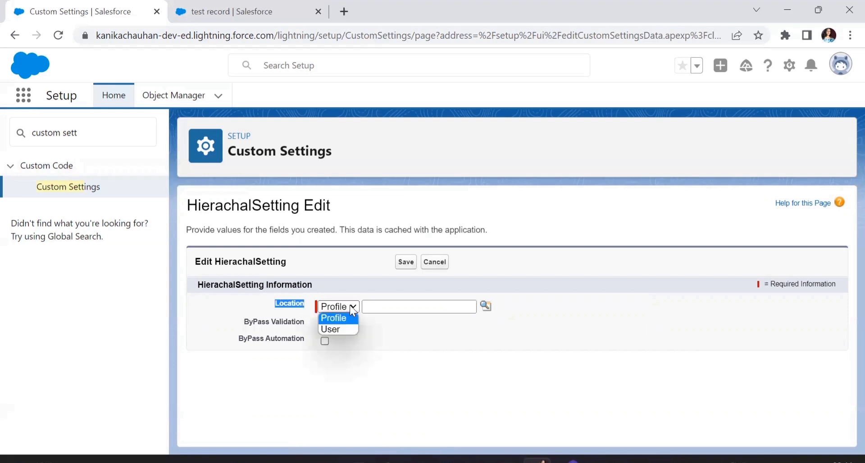
click(349, 329)
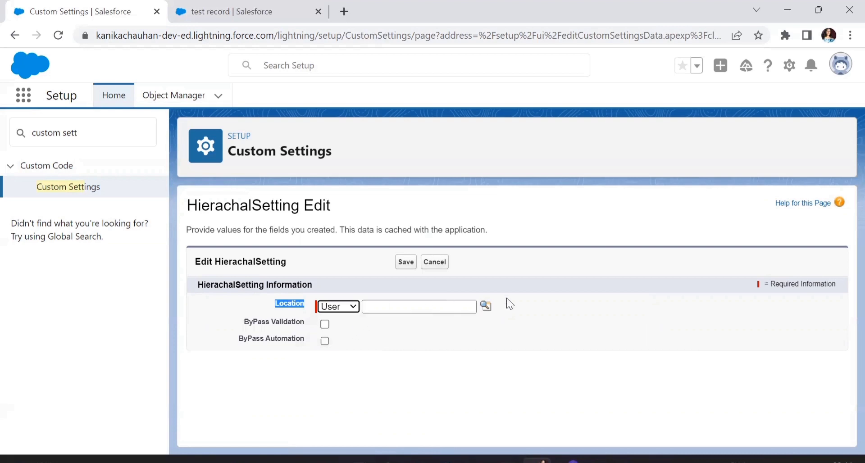
click(485, 305)
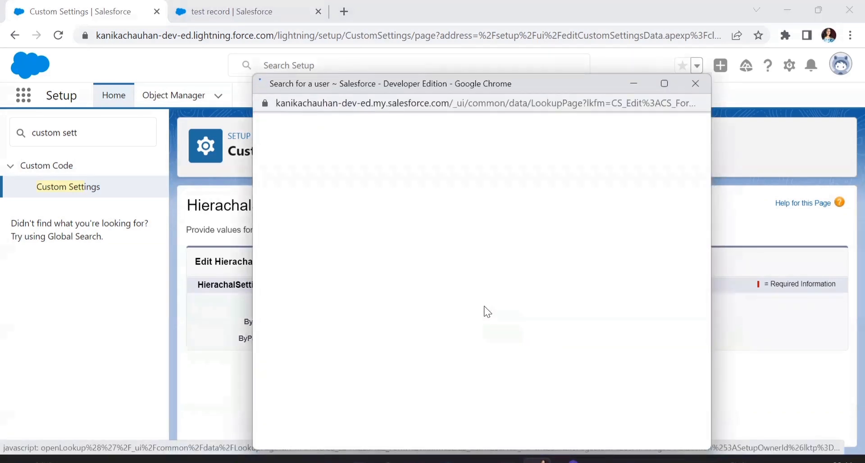
click(298, 246)
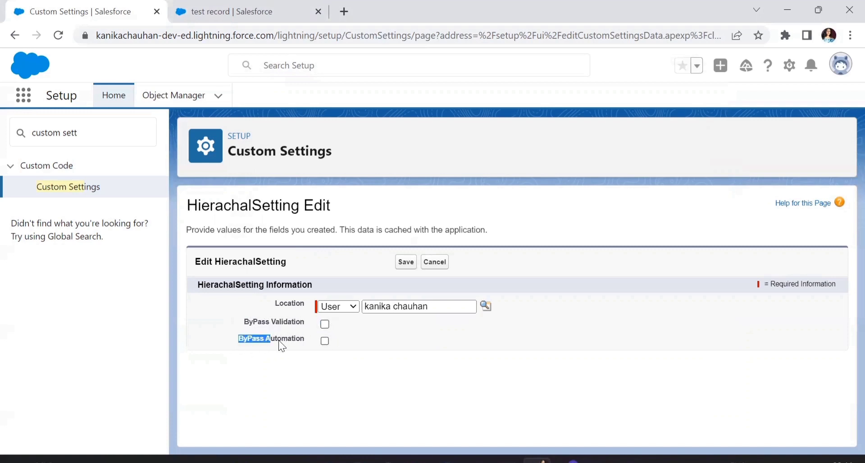
Enable ByPass Validation and ByPass Automation for the chosen user, save the record and return to the setting's list
click(299, 340)
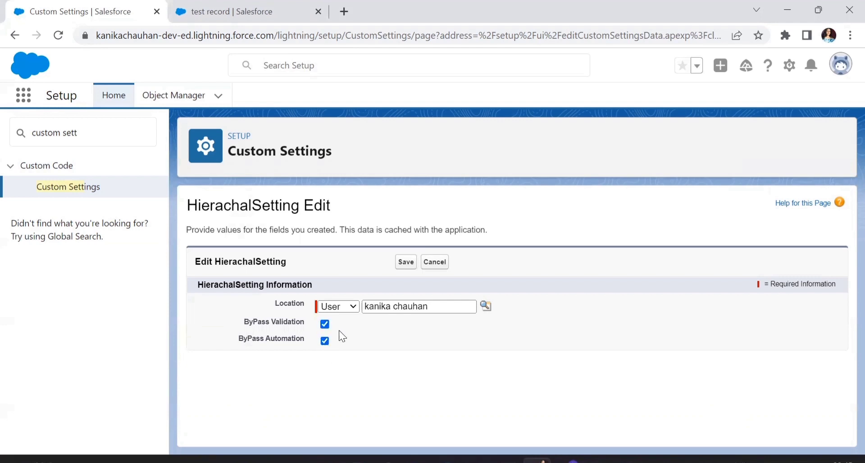
click(406, 263)
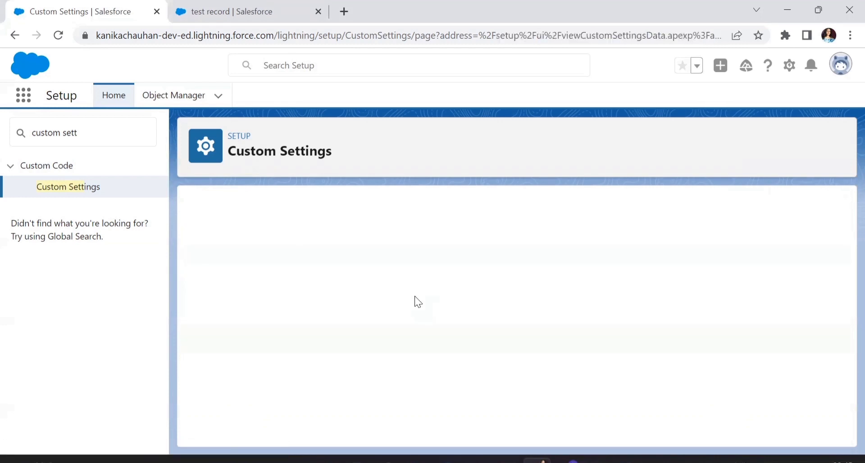
click(194, 228)
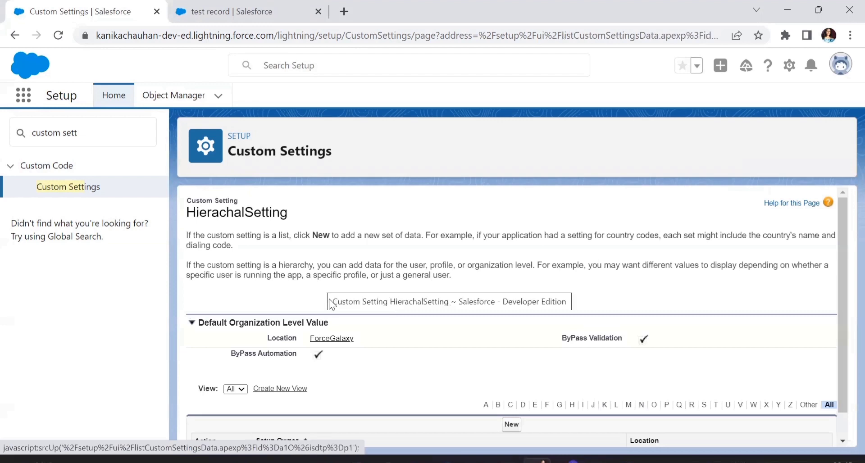
scroll(350, 334, down, 1)
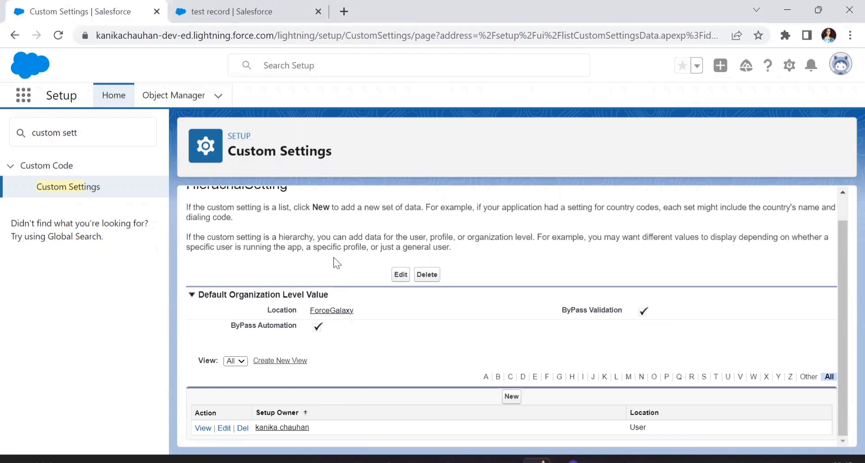
Switch to the test record account and open the Account object's validation rules in Setup
key(ctrl+Tab)
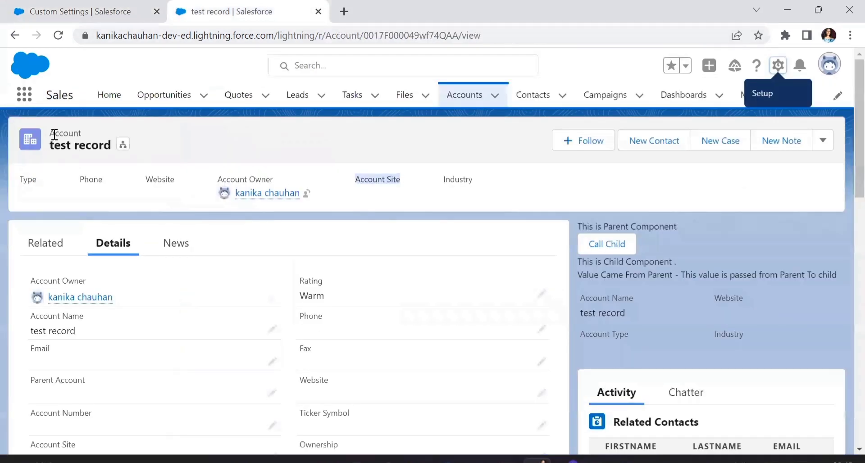
click(773, 69)
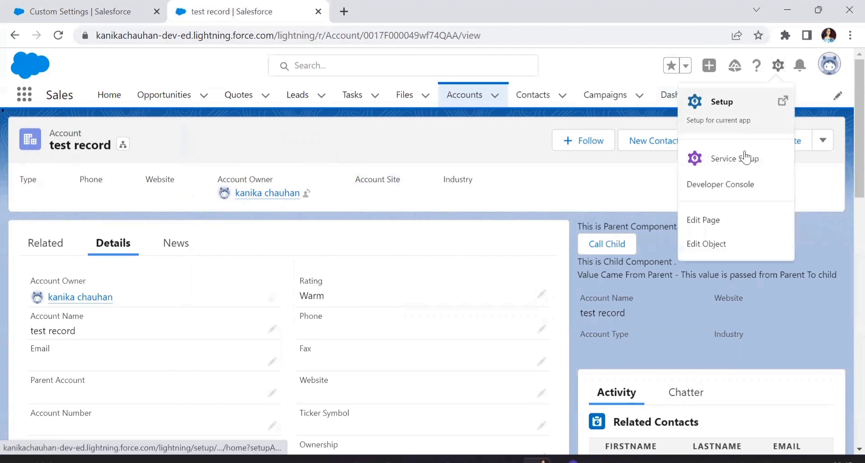
click(736, 251)
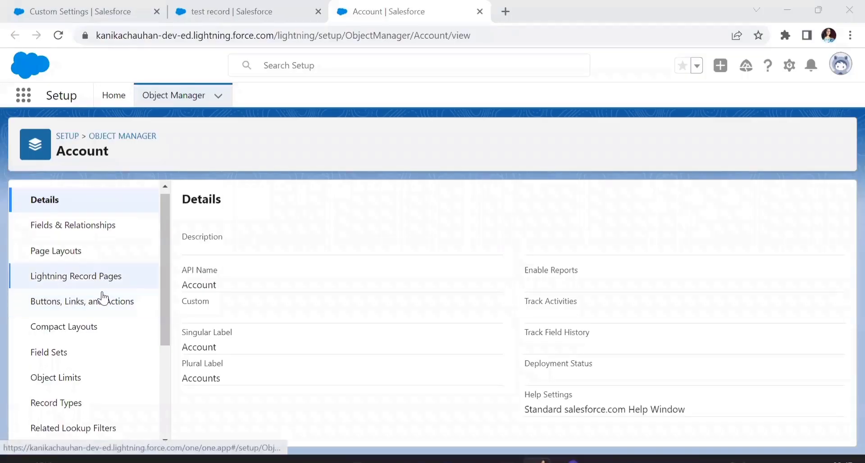
scroll(86, 382, down, 4)
click(83, 422)
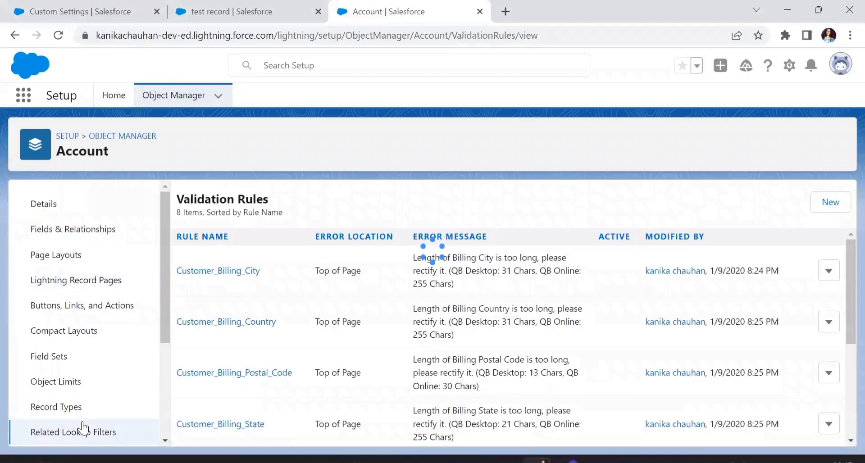
Open the fireCountExceed validation rule of the Account object and review its error message
scroll(382, 348, down, 5)
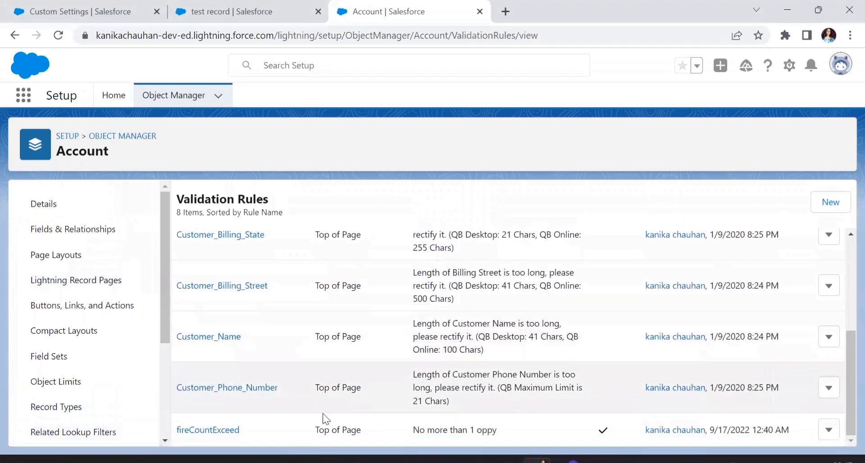
click(208, 430)
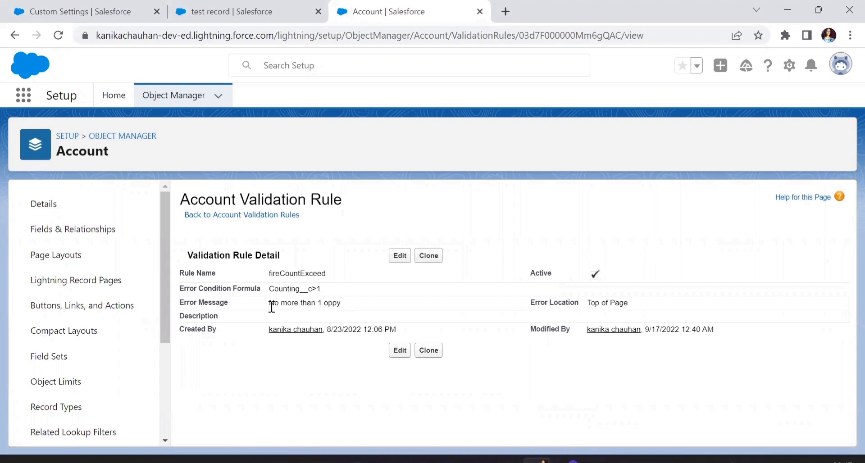
drag(271, 307, 333, 305)
click(342, 304)
Reload the test record account and start a new related opportunity named test 2
key(ctrl+shift+Tab)
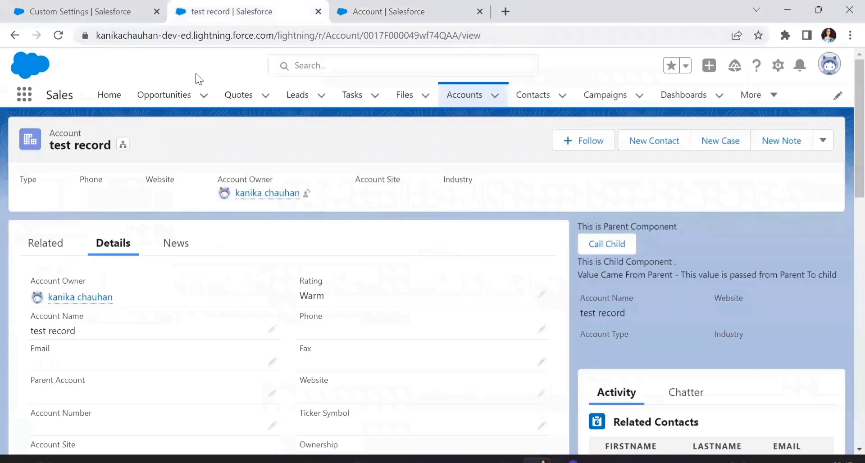
click(58, 35)
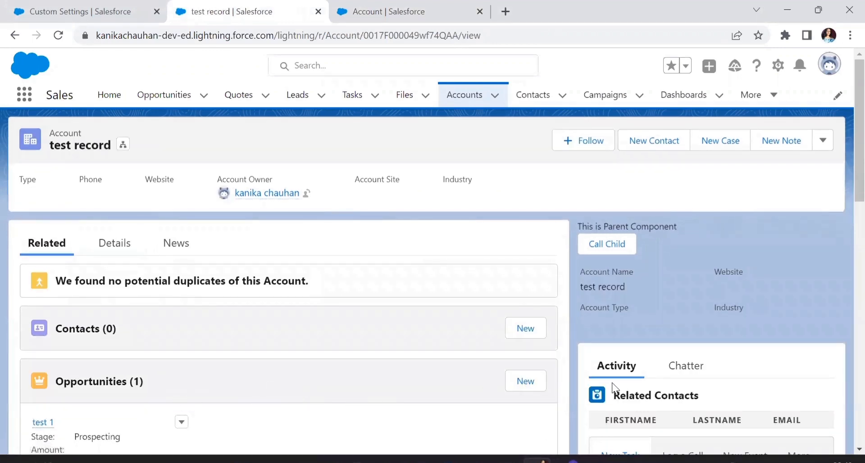
click(525, 381)
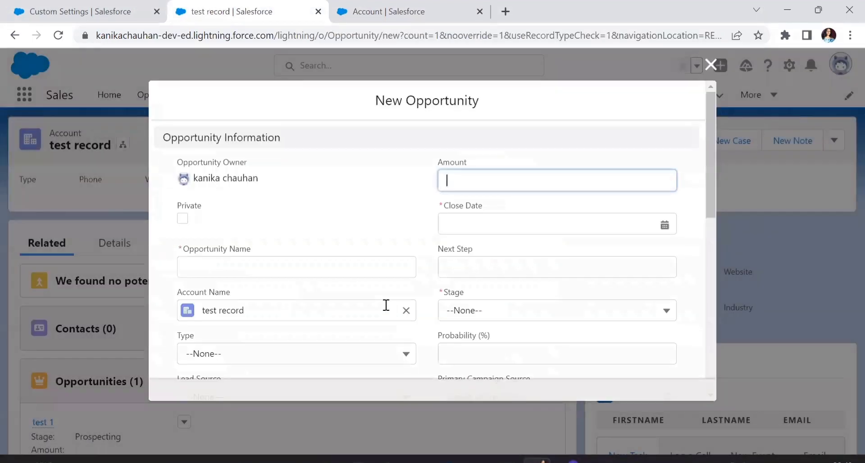
click(290, 265)
click(281, 299)
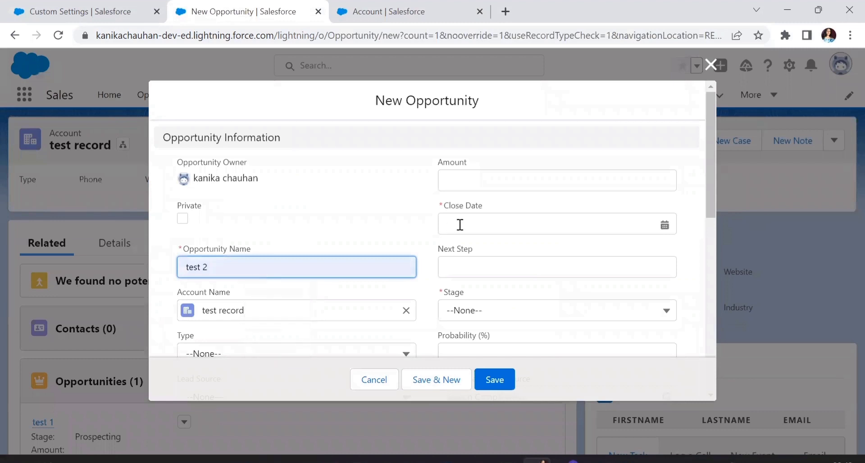
Try to save the opportunity with close date 9/27/2022 and stage Perception Analysis, and cancel it
click(458, 224)
click(554, 407)
click(478, 315)
click(488, 269)
click(494, 379)
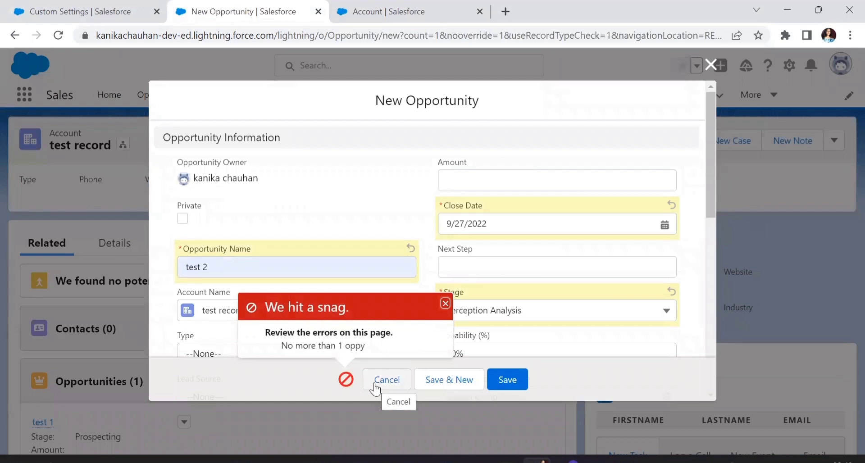
click(386, 379)
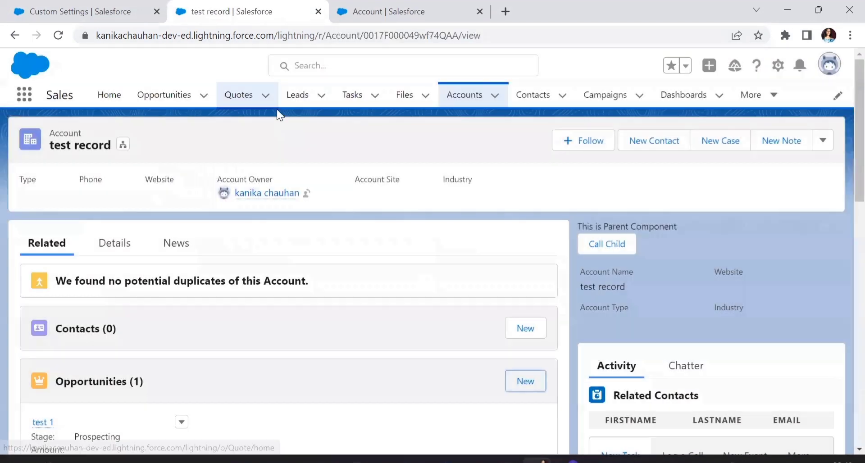
Edit the fireCountExceed rule and insert $Setup.HierachalSetting__c.ByPass_Validation__c before the counting condition in its error condition formula
key(ctrl+Tab)
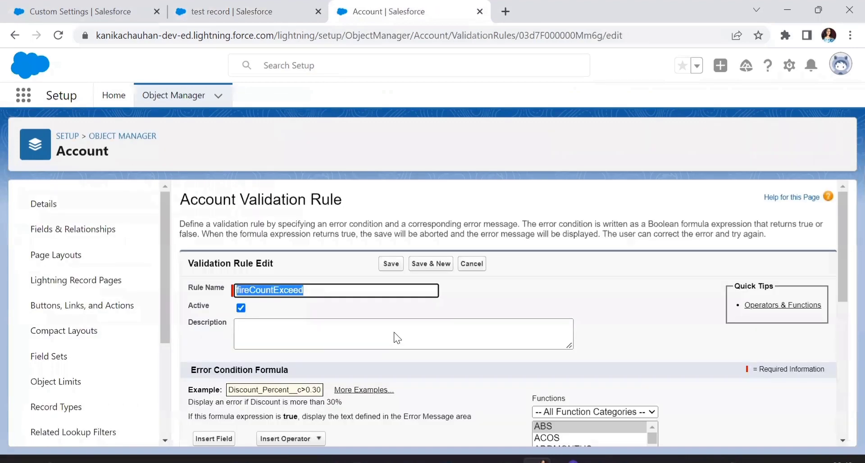
scroll(378, 353, down, 3)
click(192, 323)
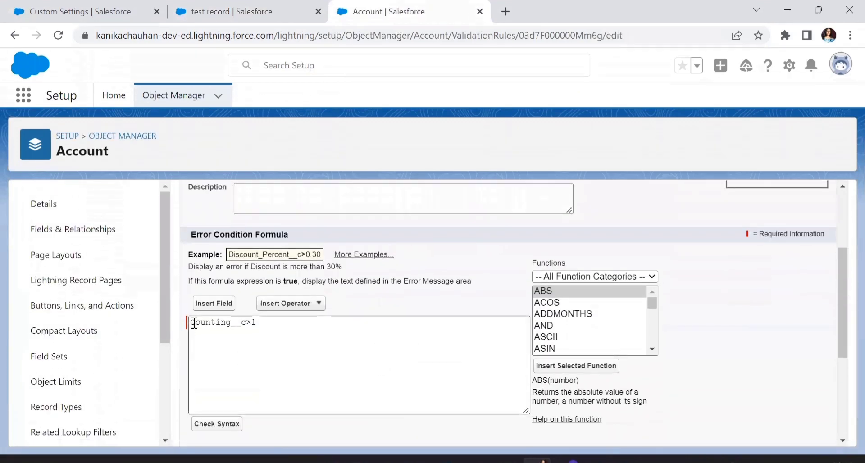
click(240, 322)
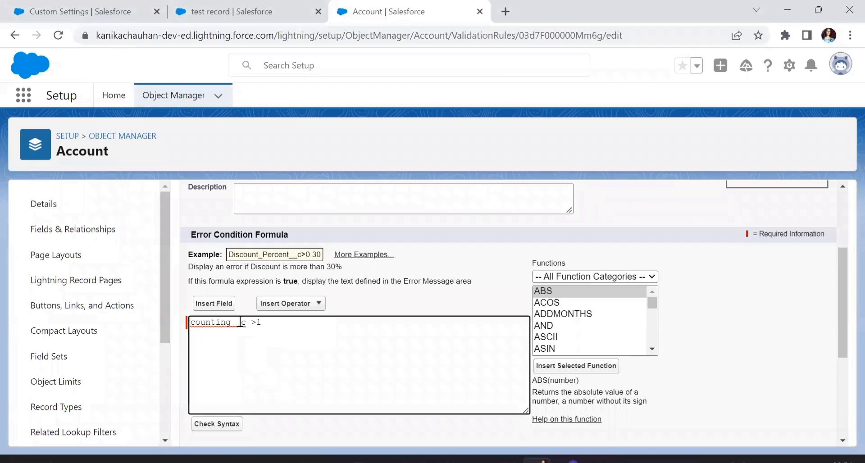
click(214, 303)
drag(410, 305, 412, 326)
click(318, 330)
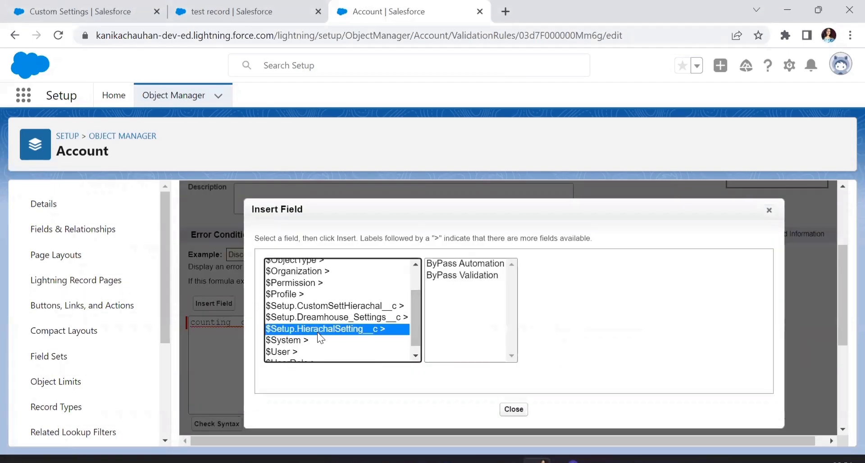
click(458, 275)
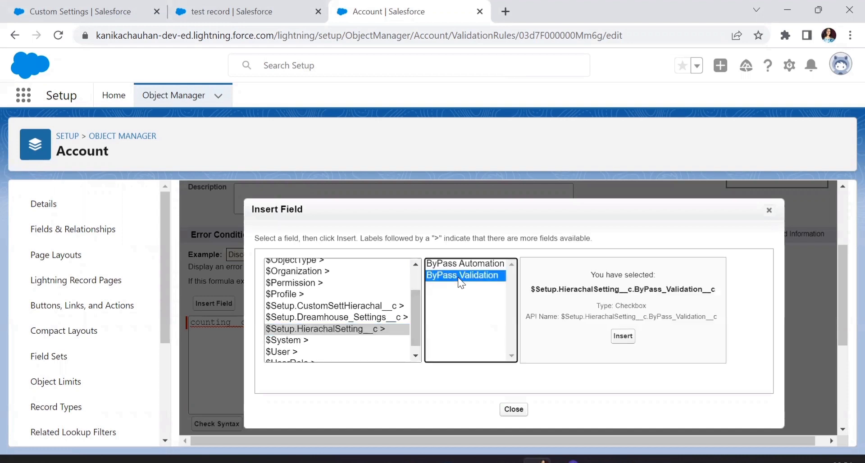
click(622, 343)
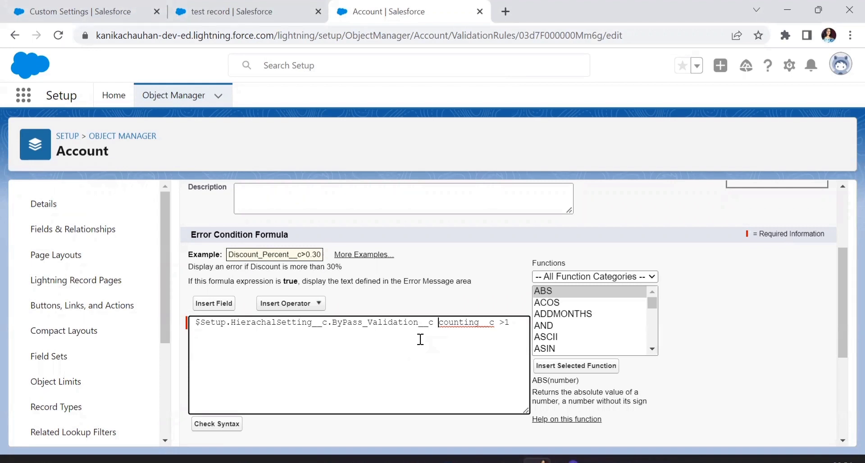
Join the bypass field and counting__c >1 with &&, enclose the whole formula in parentheses and save the validation rule
text(&&)
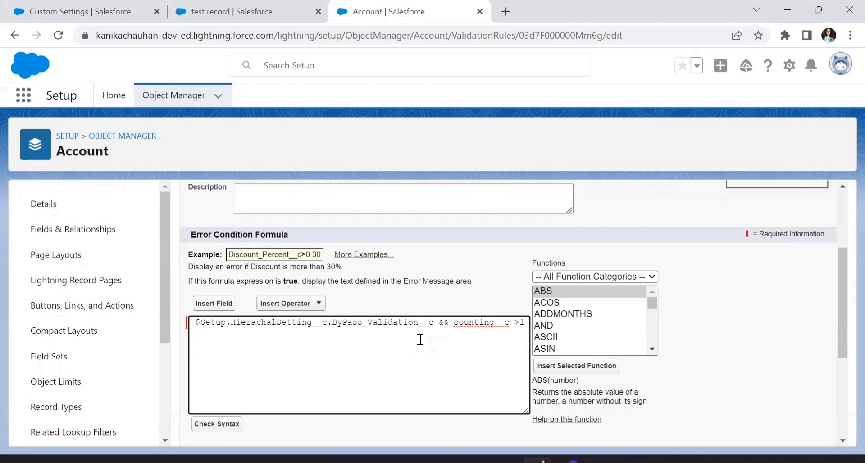
click(196, 321)
text(()
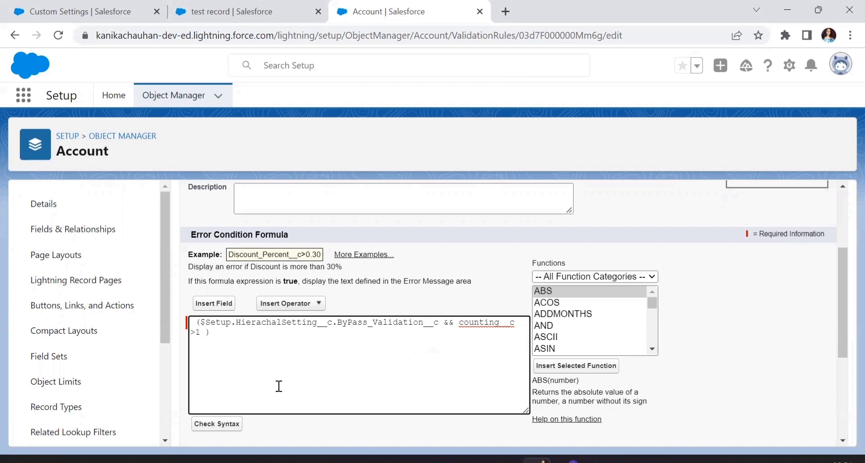
scroll(278, 387, down, 5)
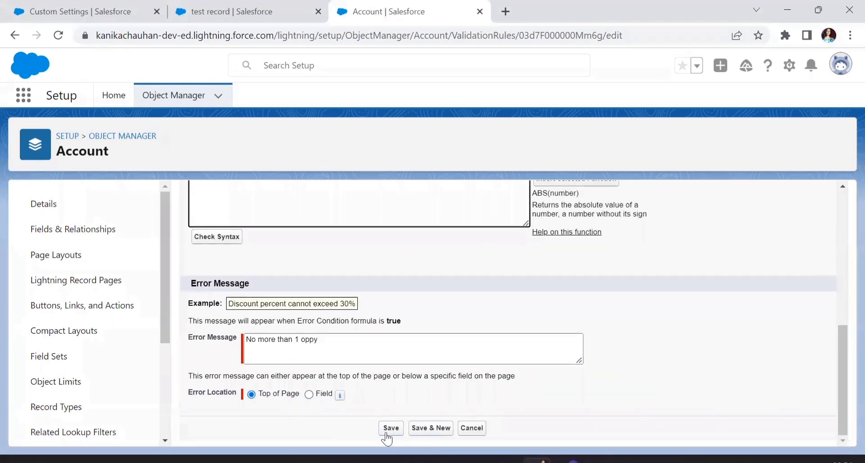
click(386, 428)
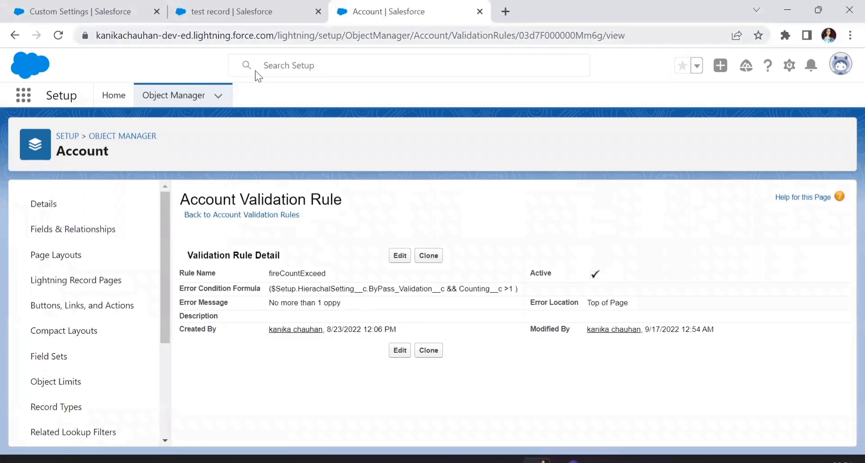
Review the bypass values of the user-level HierachalSetting record, and return to the fireCountExceed validation rule
key(ctrl+shift+Tab)
key(ctrl+shift+Tab)
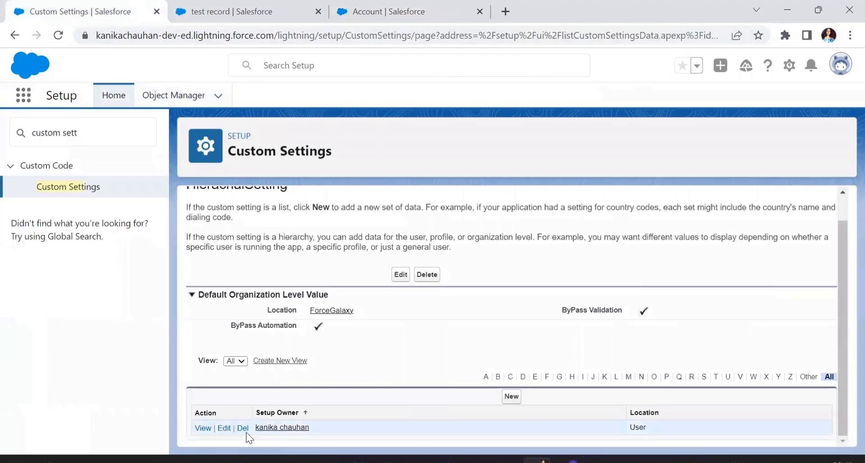
click(203, 431)
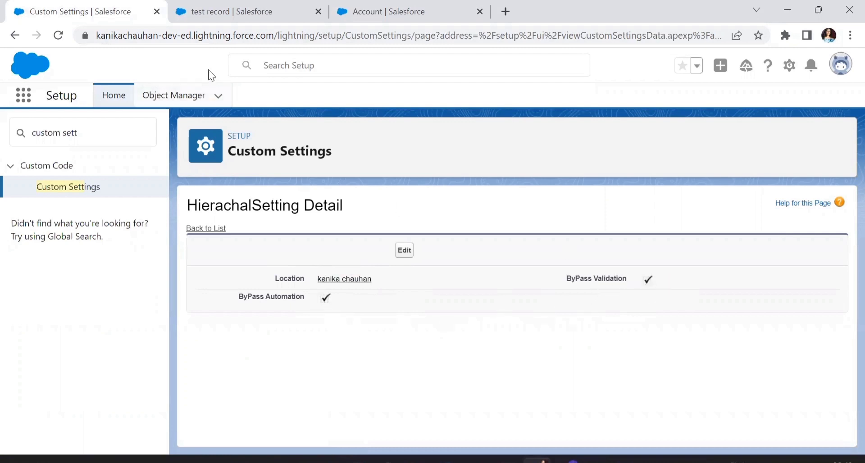
key(ctrl+Tab)
key(ctrl+Tab)
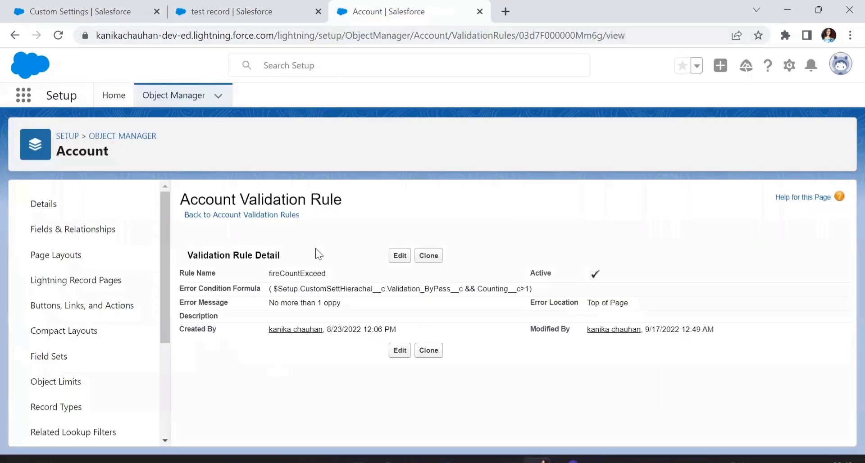
Return to the test record account, reload it and start another related opportunity named test 2
key(ctrl+shift+Tab)
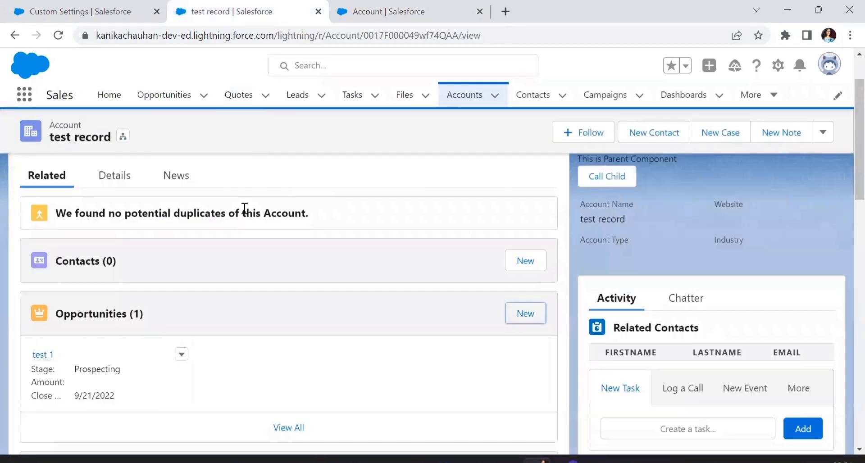
scroll(249, 220, down, 2)
scroll(245, 261, down, 2)
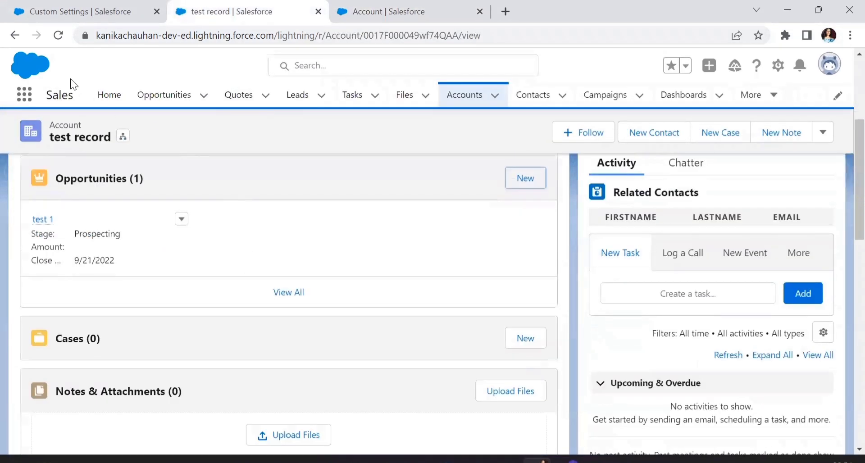
click(58, 35)
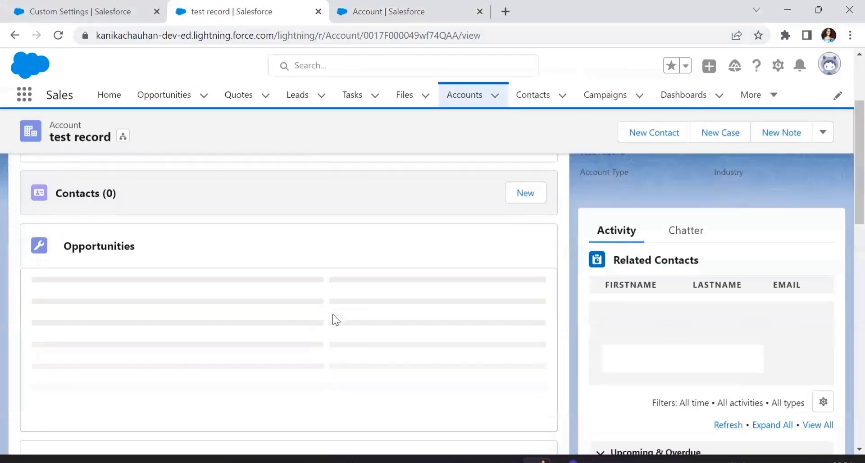
click(514, 249)
text(test 2)
Try to save the opportunity with close date 9/20/2022 and a chosen stage, dismiss the error and cancel it
click(477, 231)
click(555, 380)
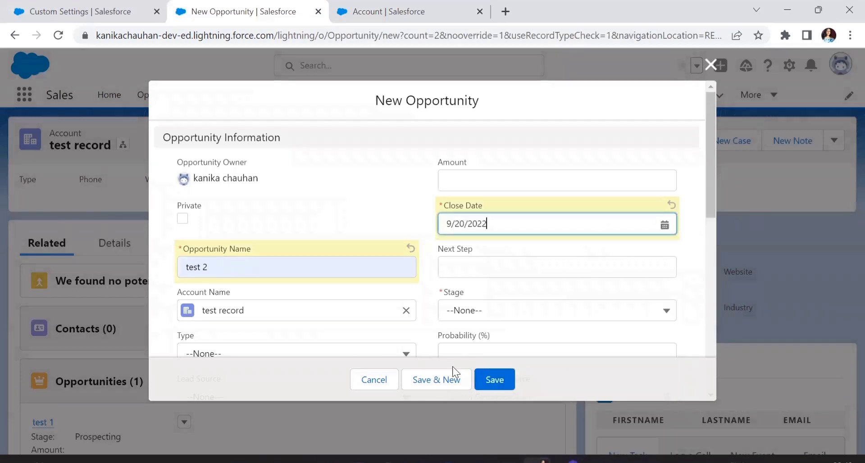
click(481, 316)
click(477, 218)
click(500, 381)
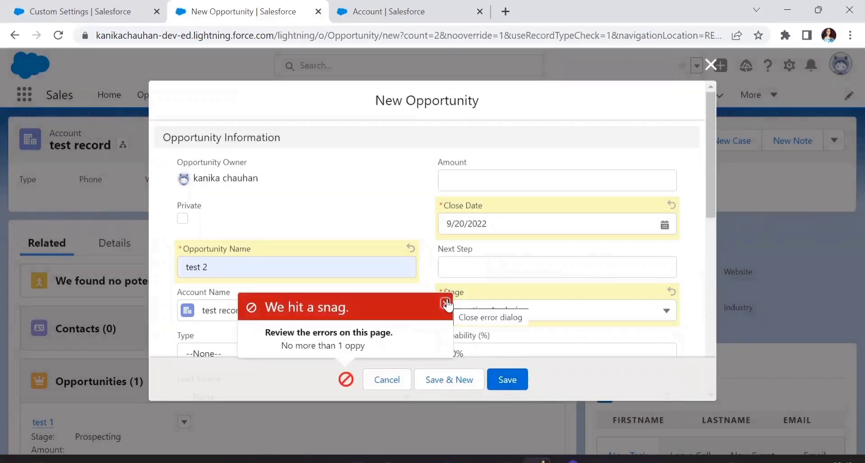
click(446, 303)
click(387, 380)
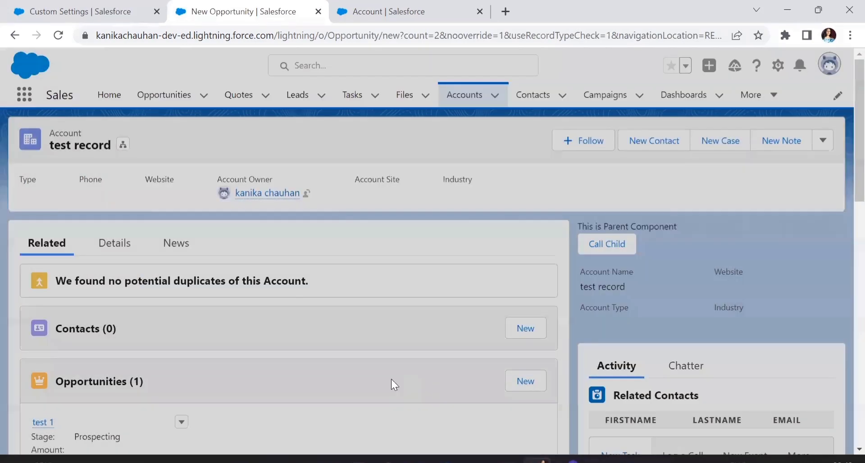
Disable ByPass Validation in the user-level HierachalSetting record and save it
key(ctrl+Page_Up)
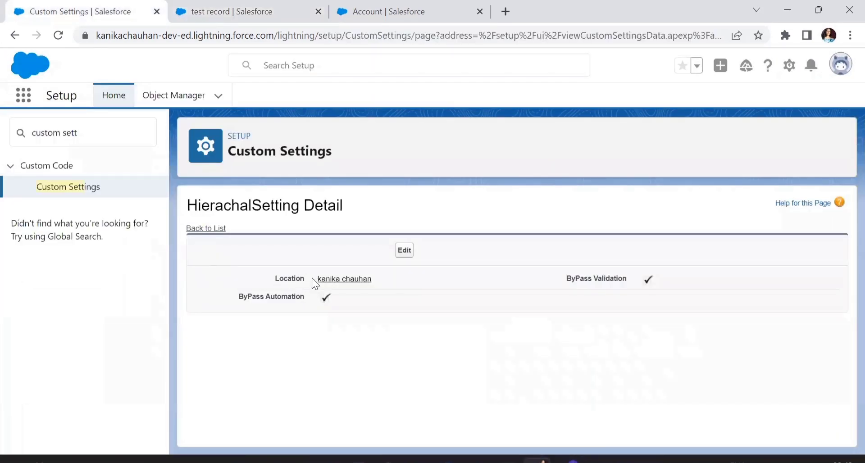
drag(312, 277, 382, 276)
click(408, 249)
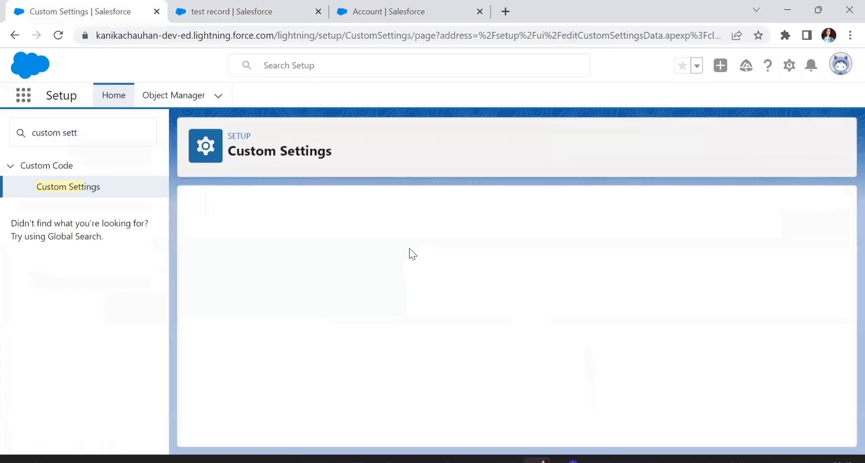
click(324, 324)
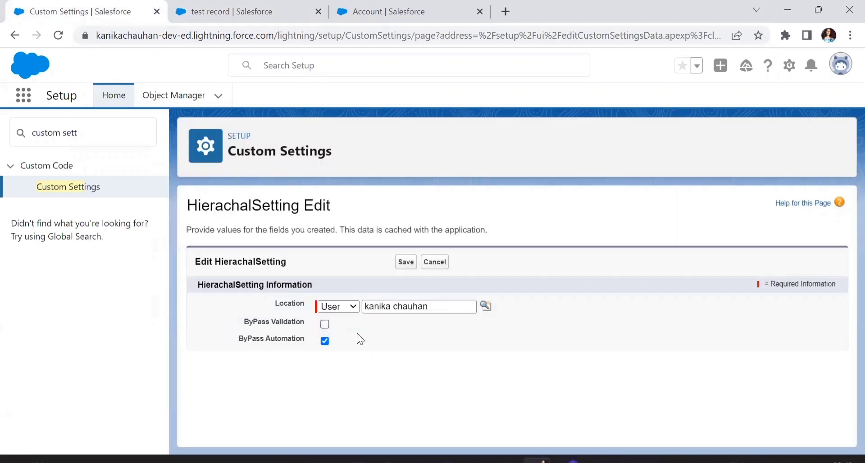
click(402, 263)
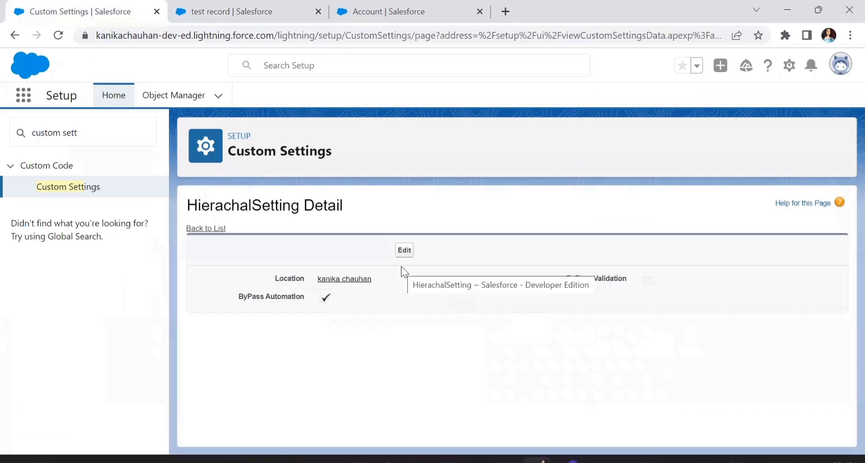
Check the fireCountExceed validation rule, return to the test record account and start a related opportunity named test 2
click(388, 11)
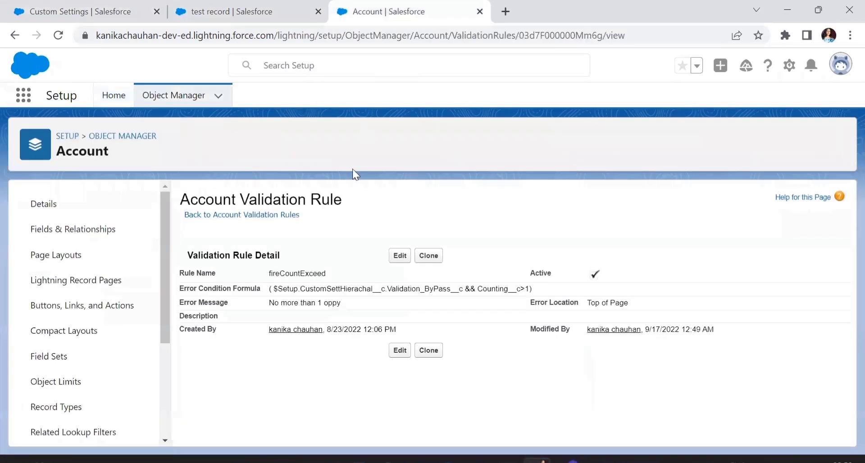
key(ctrl+shift+Tab)
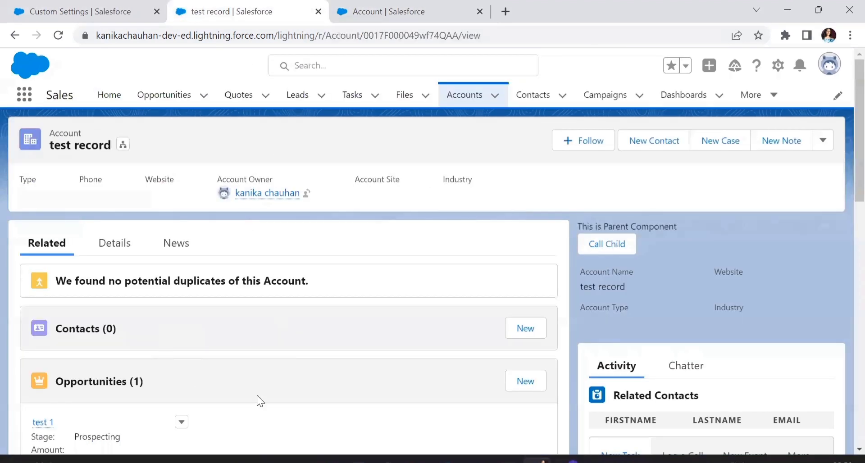
click(523, 373)
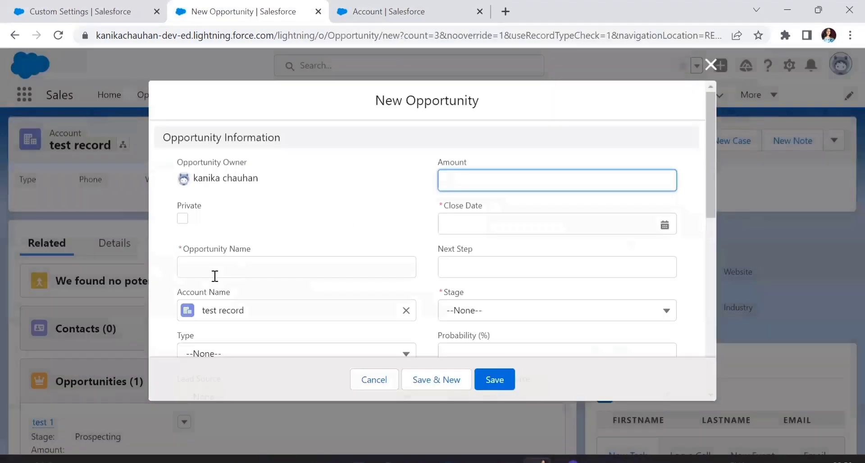
click(215, 276)
click(258, 299)
Set the opportunity's close date to 9/19/2022 and its stage to Value Proposition, and save it
click(507, 224)
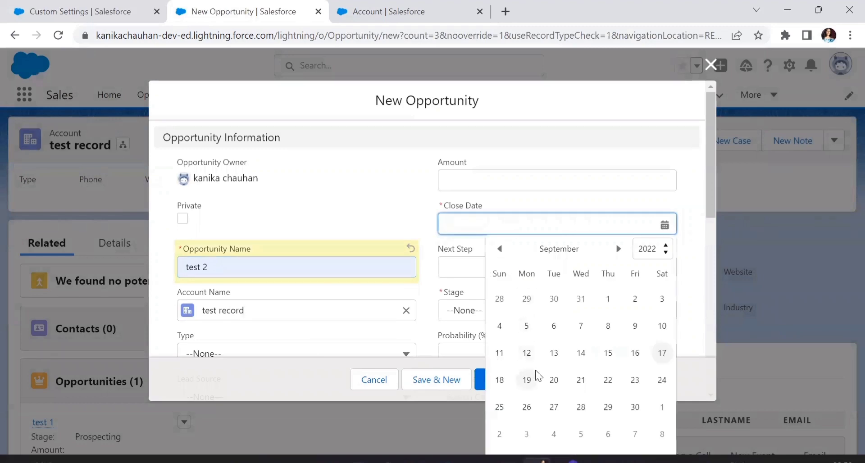
click(521, 415)
click(442, 310)
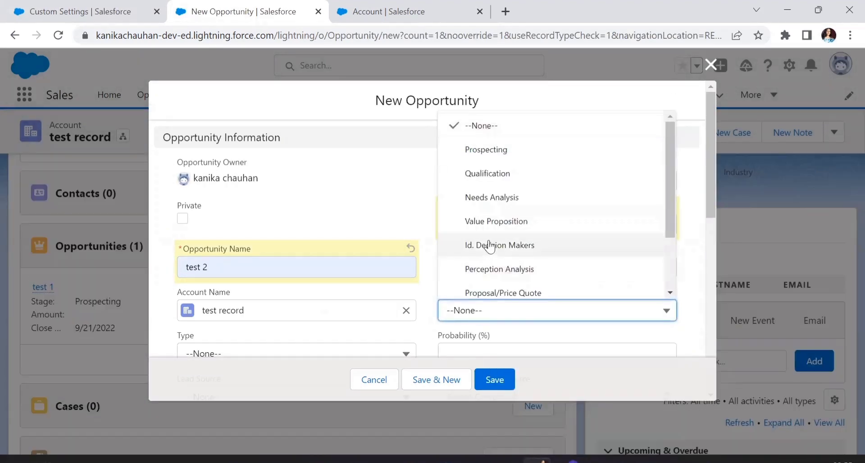
click(490, 222)
click(492, 378)
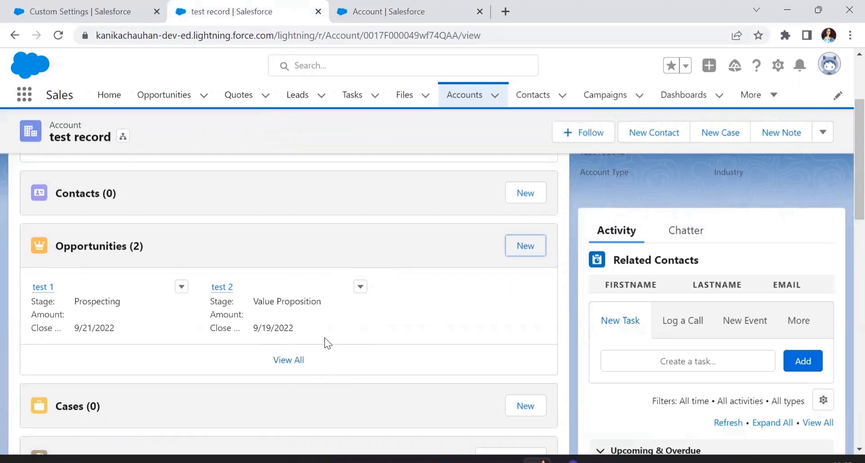
Review the bypass values of the user-level HierachalSetting record alongside the test record account's opportunities
click(108, 14)
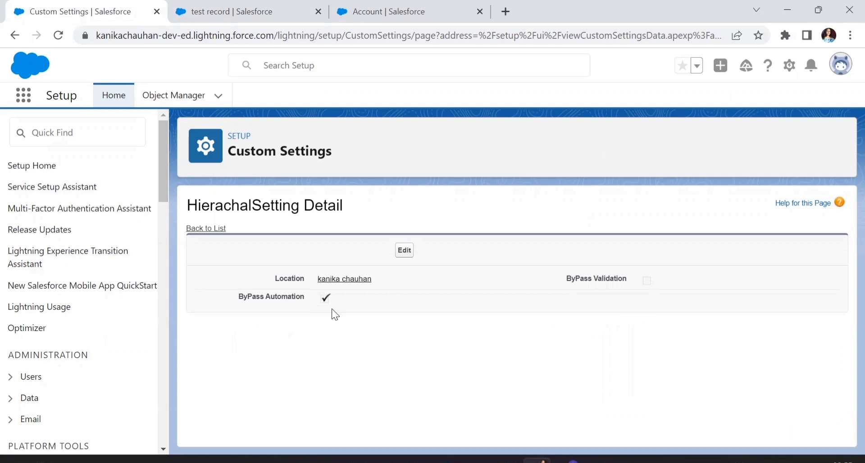
key(ctrl+Tab)
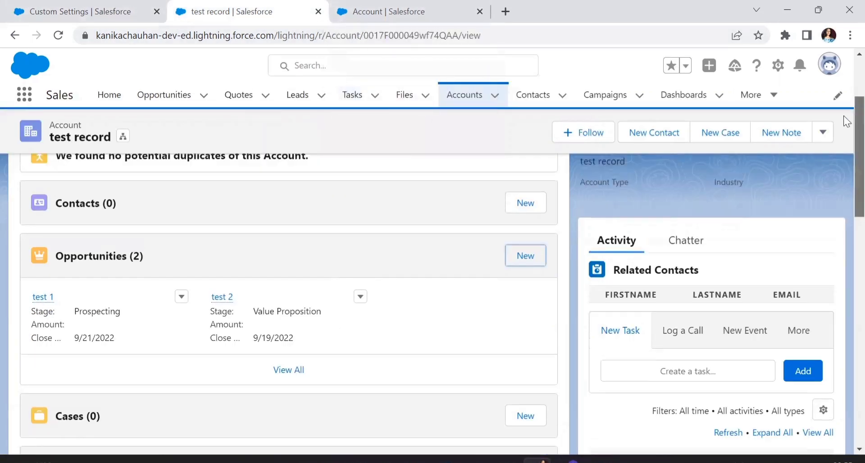
key(ctrl+shift+Tab)
scroll(351, 330, down, 1)
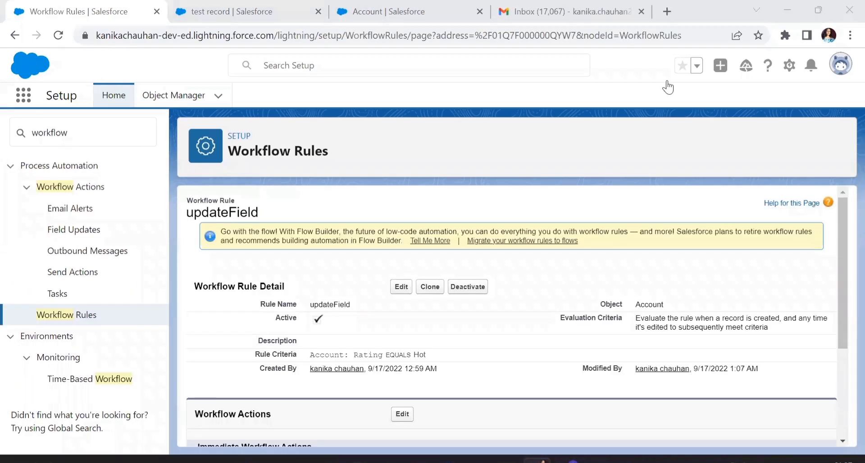
Review the updateField workflow rule's criteria and its Type Updated field update
drag(349, 355, 437, 355)
scroll(437, 356, down, 3)
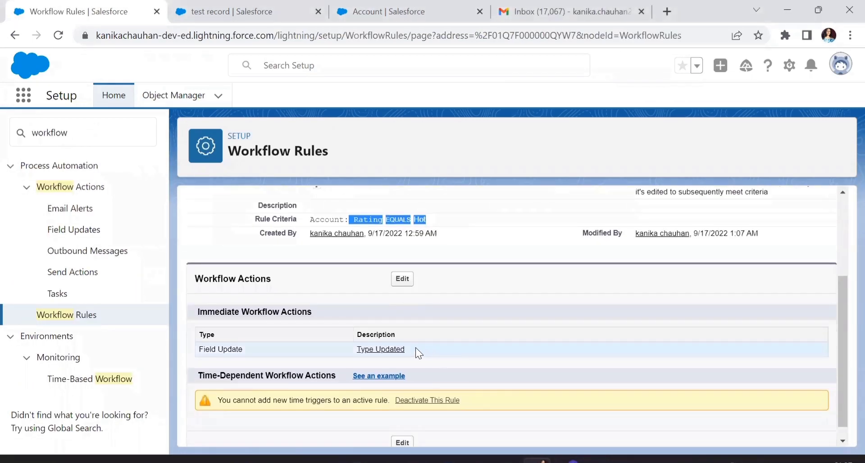
click(390, 349)
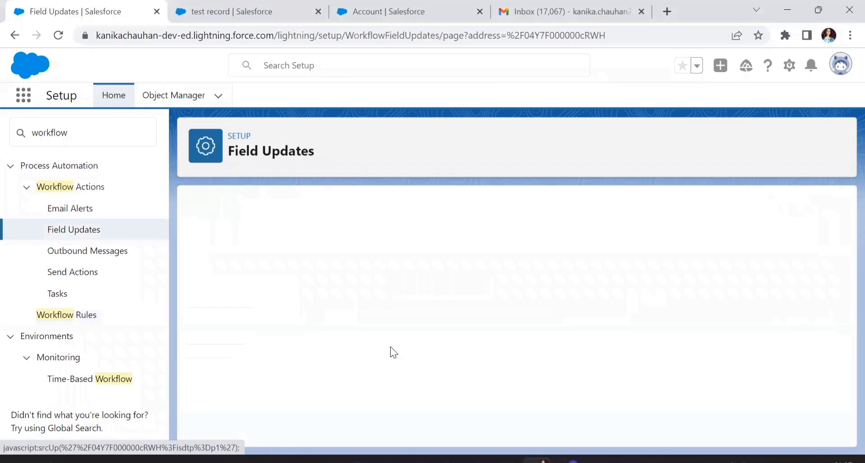
drag(311, 377, 399, 368)
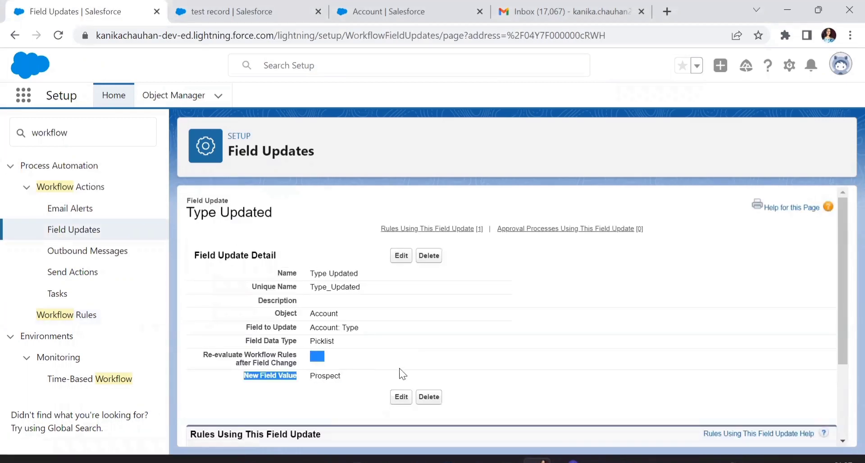
click(485, 320)
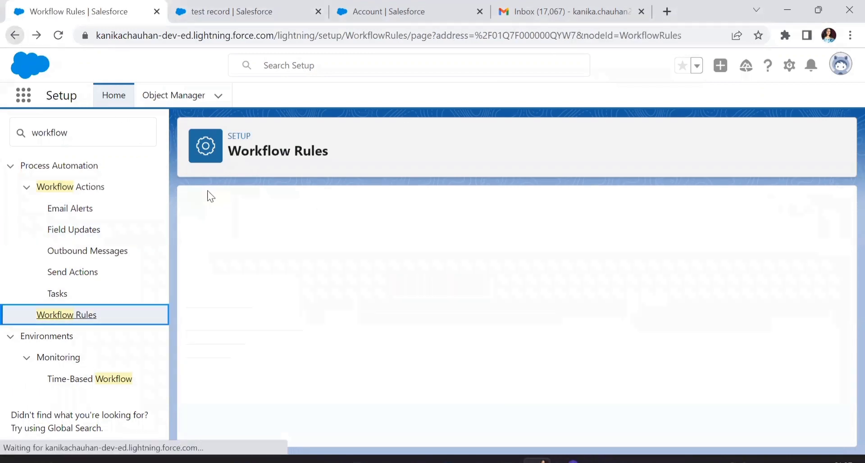
drag(306, 354, 435, 354)
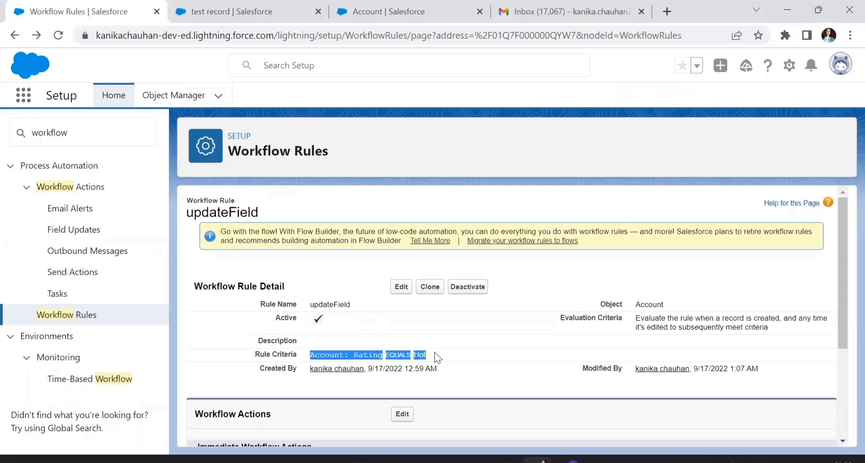
Edit the updateField workflow rule so that it runs when a formula evaluates to true
click(400, 286)
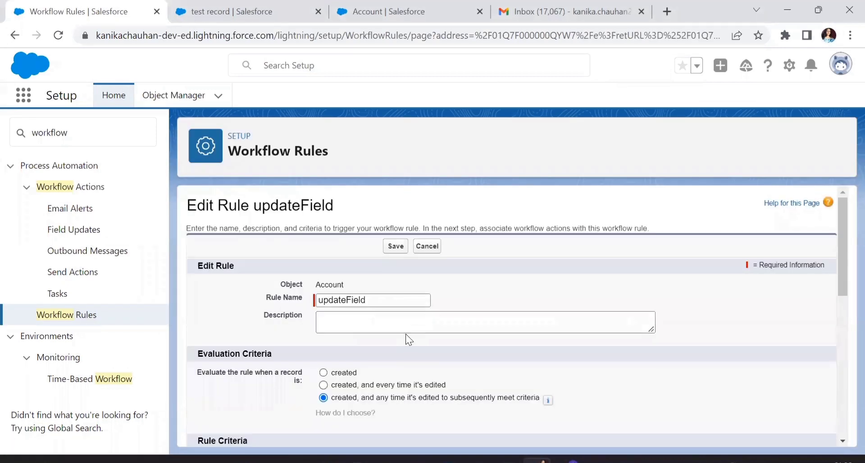
scroll(406, 334, down, 4)
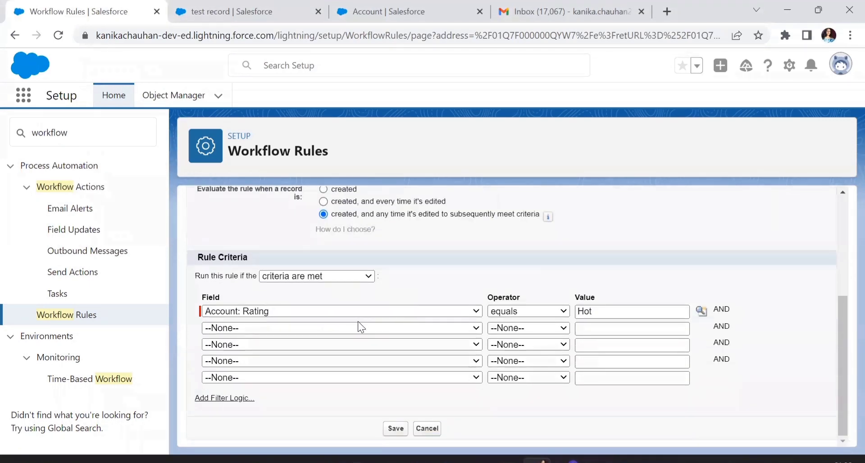
click(358, 323)
scroll(373, 231, down, 15)
drag(478, 161, 595, 252)
click(498, 272)
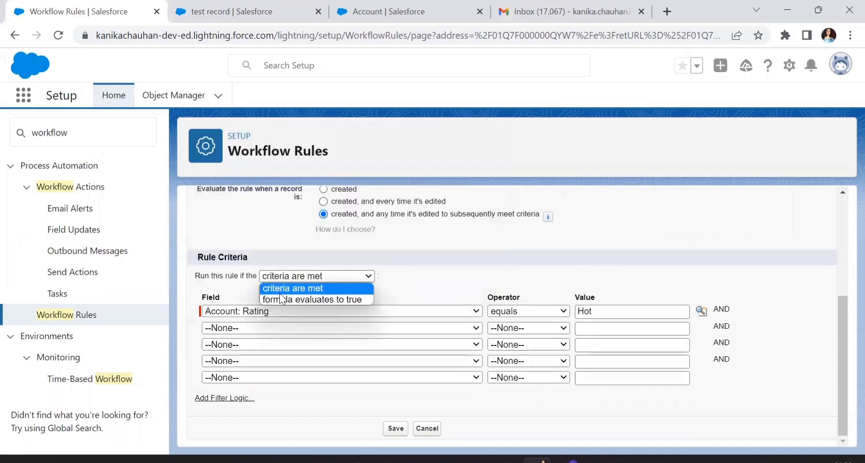
click(280, 293)
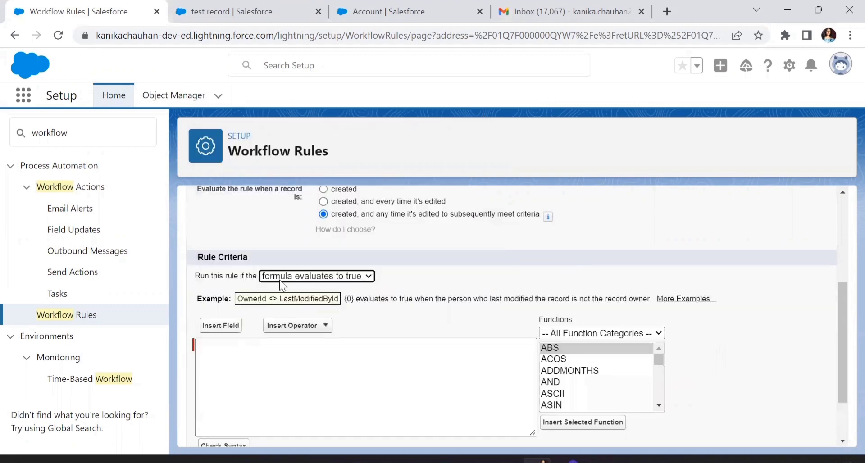
Insert $Setup.HierachalSetting__c.ByPass_Automation__c into the rule formula and follow it with the && operator
scroll(402, 273, down, 2)
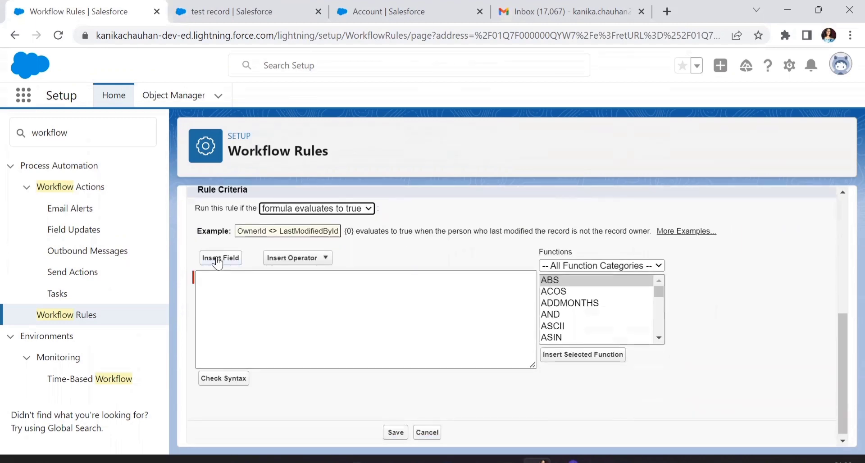
click(218, 259)
click(340, 347)
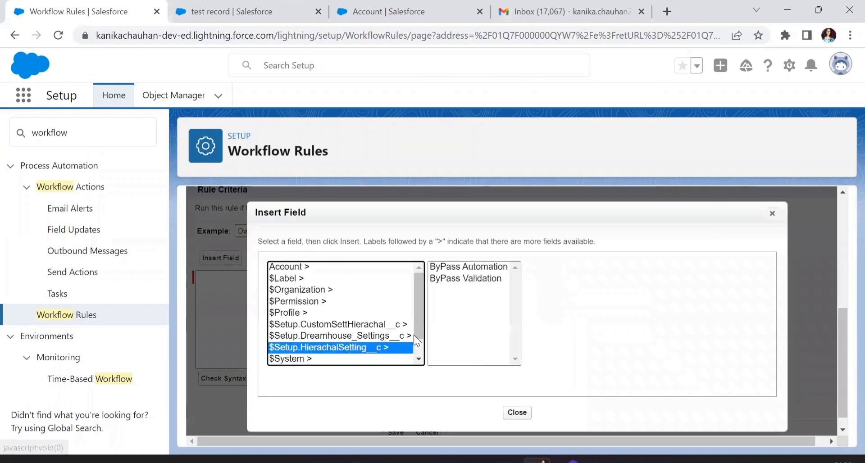
click(459, 267)
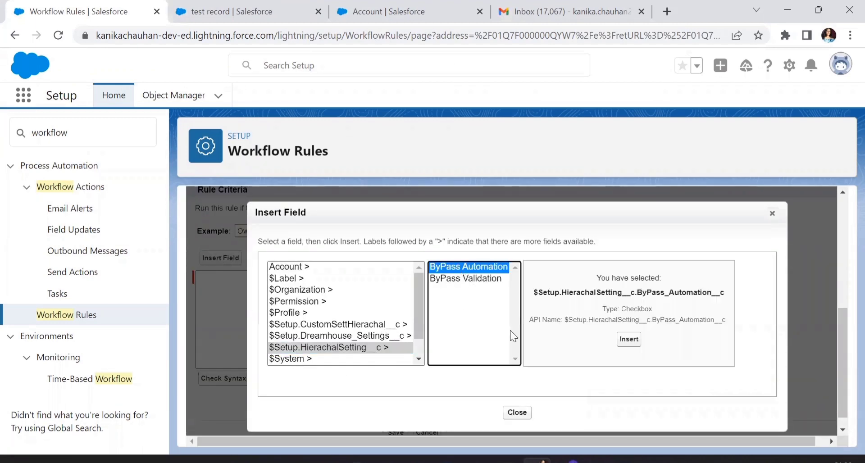
click(626, 340)
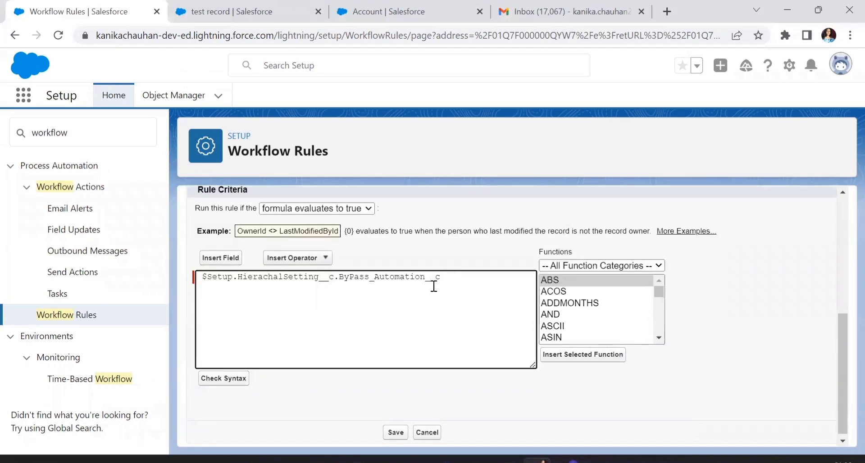
text(&&)
Append the ISPICKVAL function to the rule formula and clear its picklist field placeholder
scroll(602, 315, down, 1)
click(602, 315)
key(i)
drag(657, 304, 653, 309)
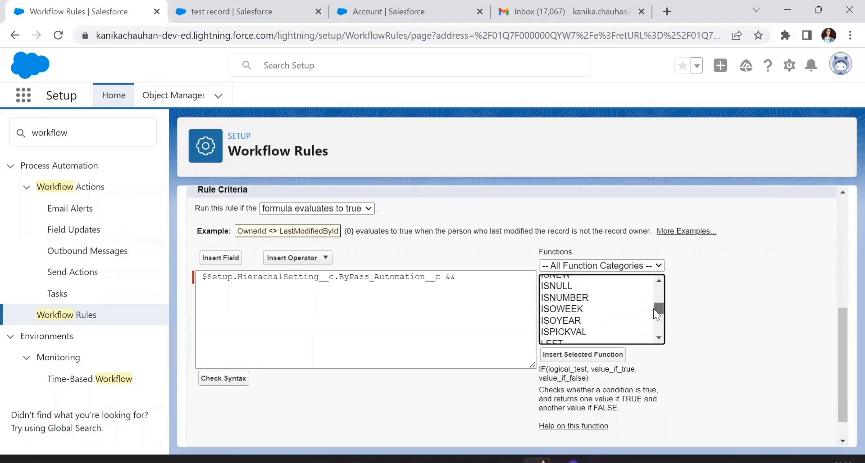
click(603, 332)
click(583, 354)
double_click(286, 286)
key(BackSpace)
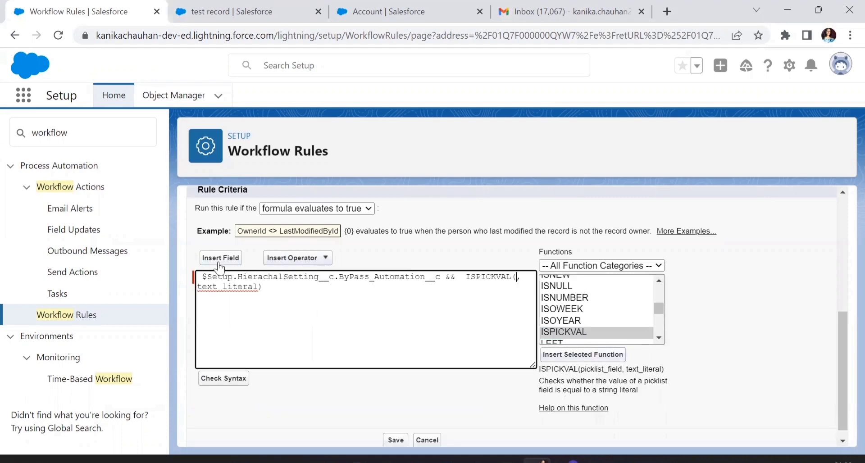
Complete the function as ISPICKVAL( Rating , 'Hot') and save the workflow rule
click(220, 257)
drag(549, 278, 536, 328)
click(458, 329)
click(577, 346)
double_click(262, 288)
key(BackSpace)
click(396, 440)
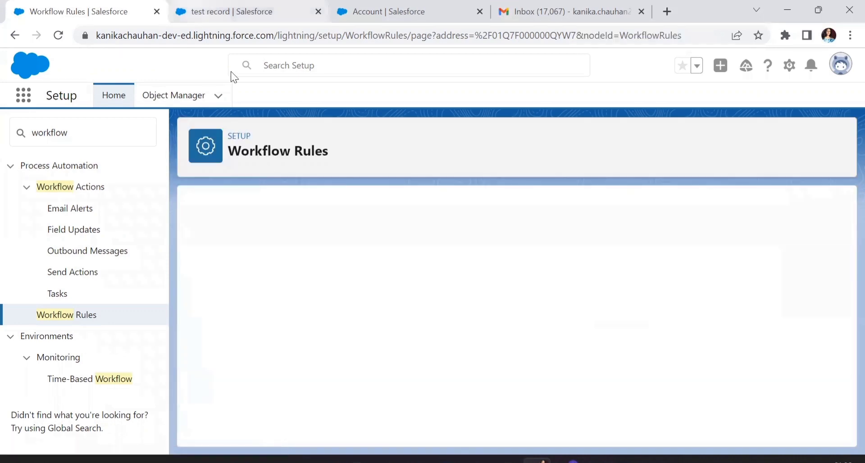
Duplicate the workflow rule's browser tab and view the user-level HierachalSetting record in the copy
key(ctrl+Tab)
click(102, 11)
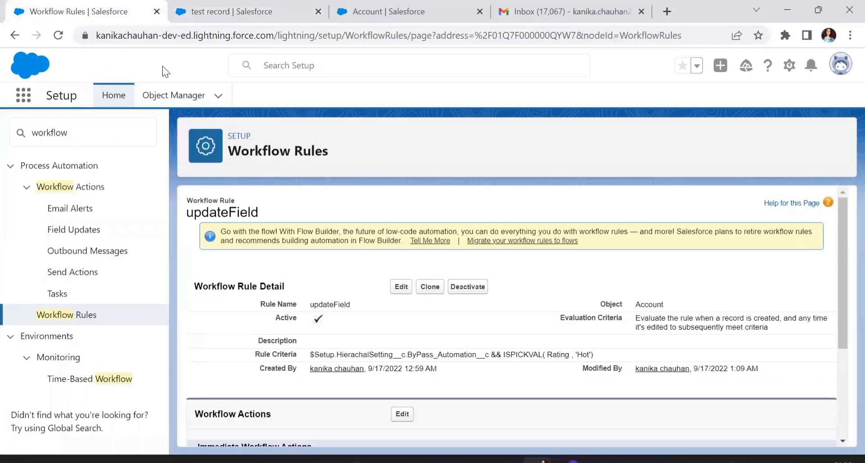
right_click(110, 12)
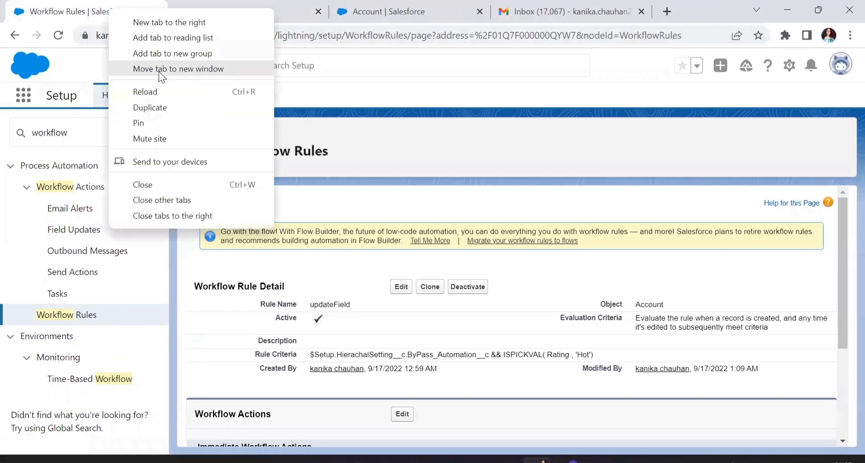
click(165, 107)
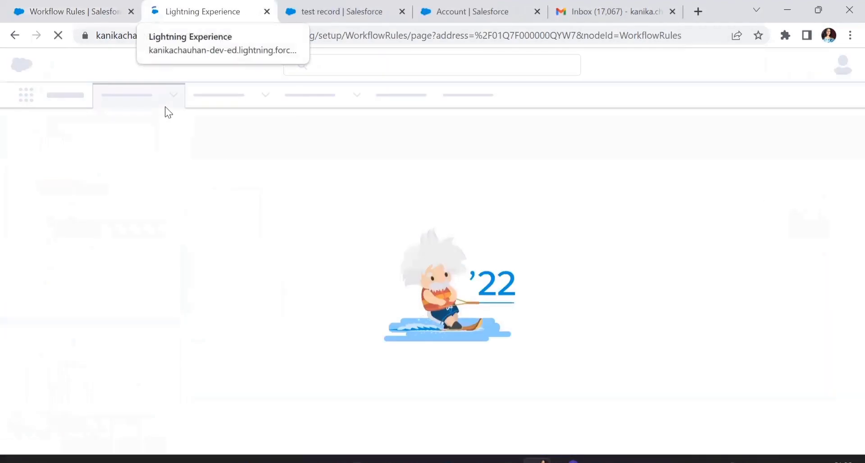
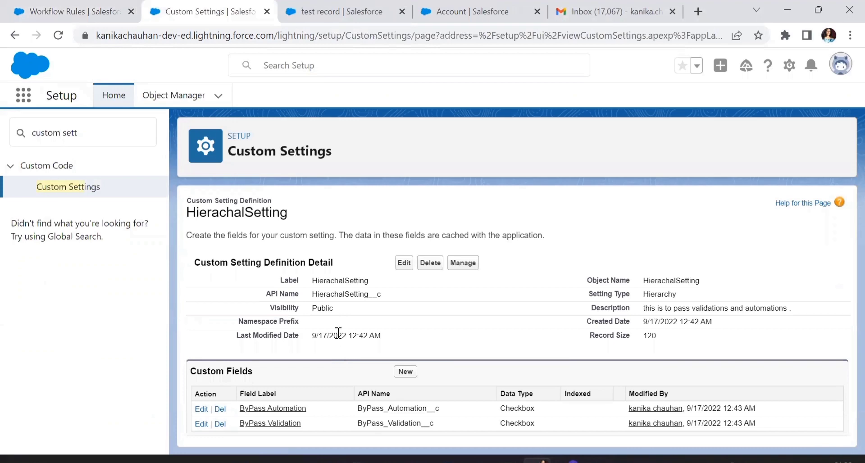
click(454, 265)
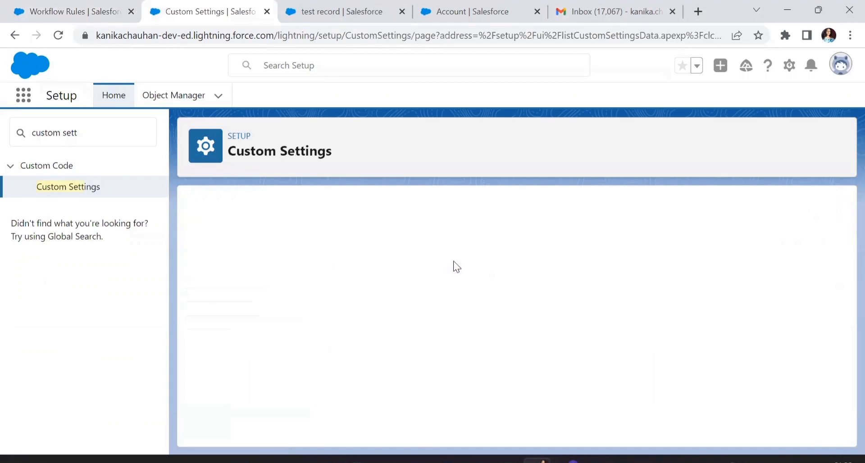
scroll(235, 431, down, 1)
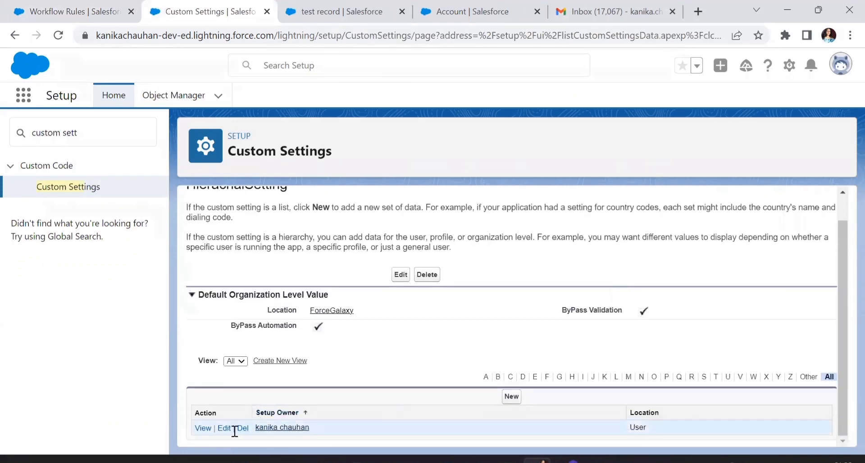
click(203, 428)
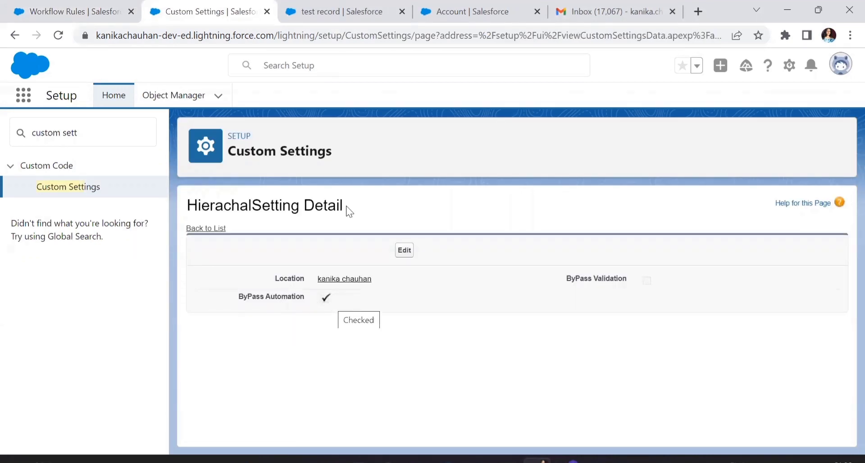
Set the test record account's Rating to Hot, save the record and check its Type field
key(ctrl+Tab)
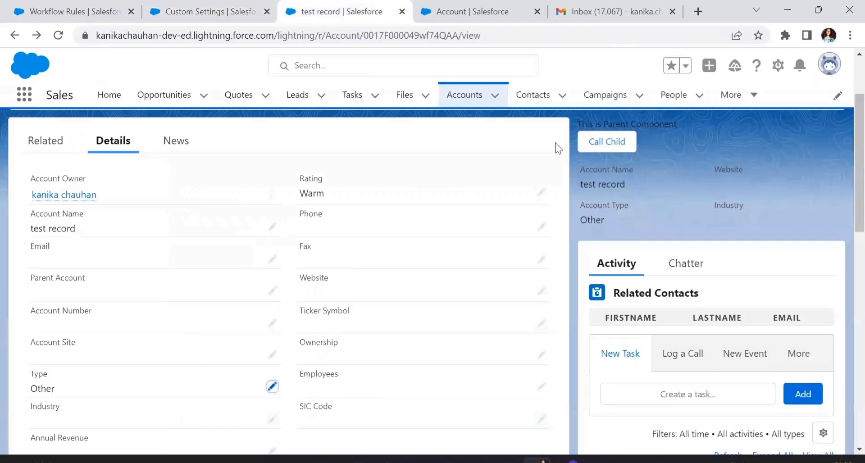
key(ctrl+Tab)
key(ctrl+shift+Tab)
click(540, 192)
click(326, 208)
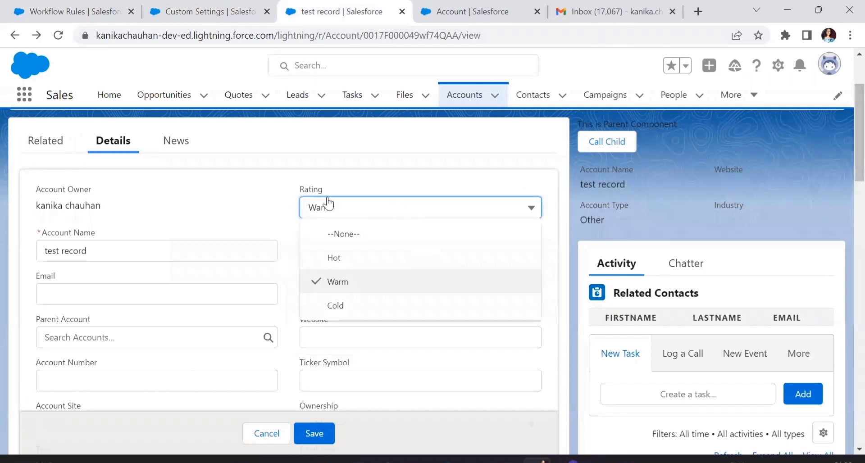
click(315, 256)
scroll(310, 281, down, 3)
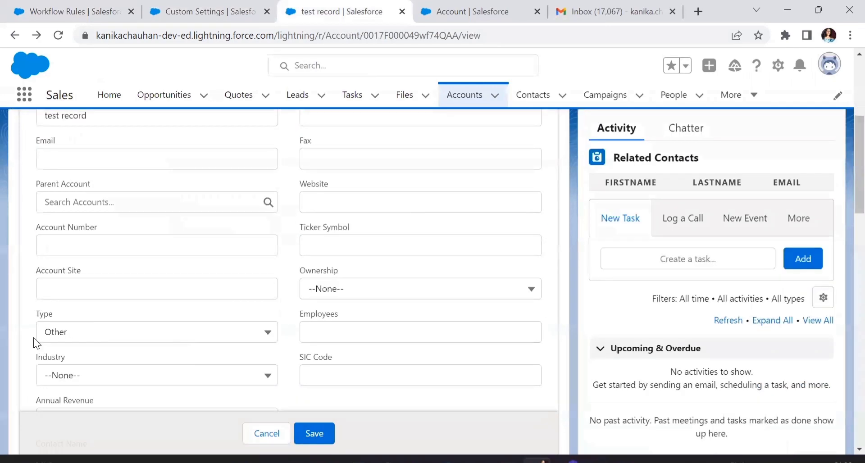
click(313, 433)
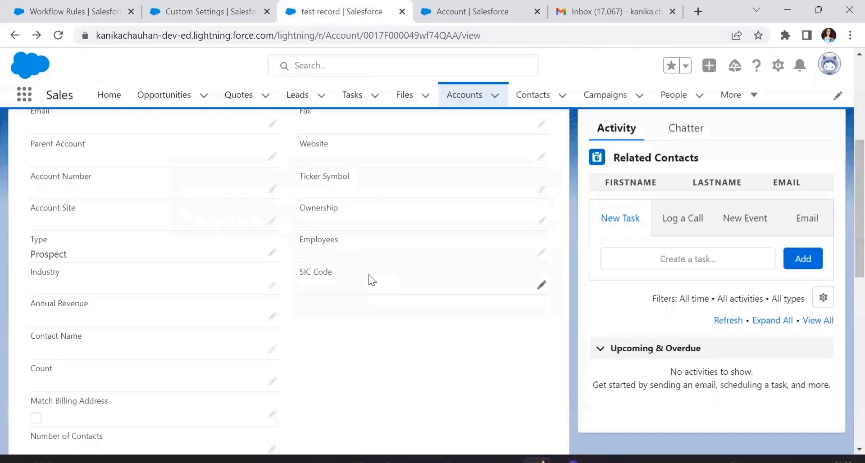
drag(31, 251, 70, 249)
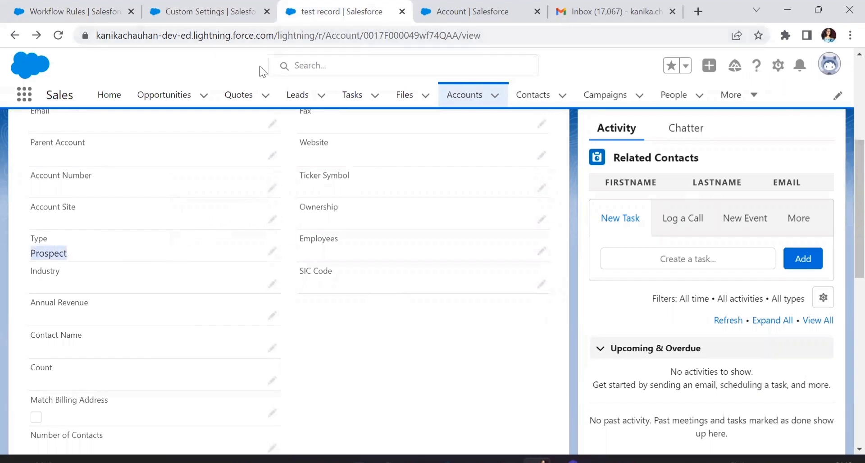
Clear ByPass Automation in the user-level HierachalSetting record, save it and return to the setting's list of records
key(ctrl+shift+Tab)
click(405, 250)
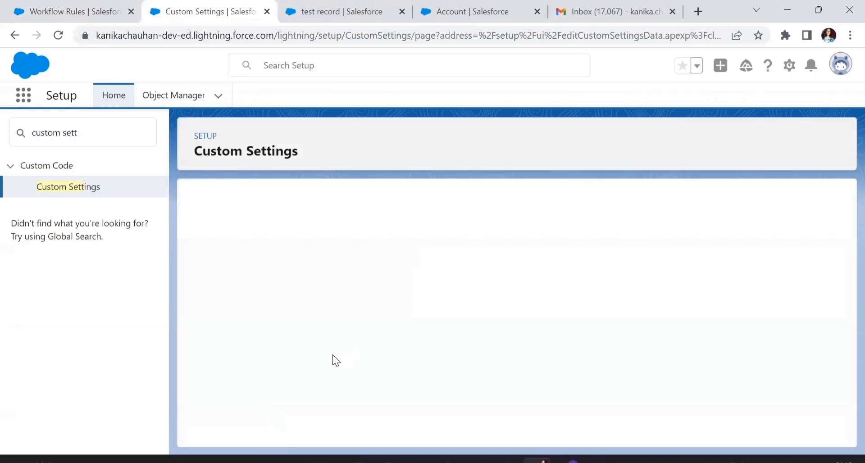
click(324, 340)
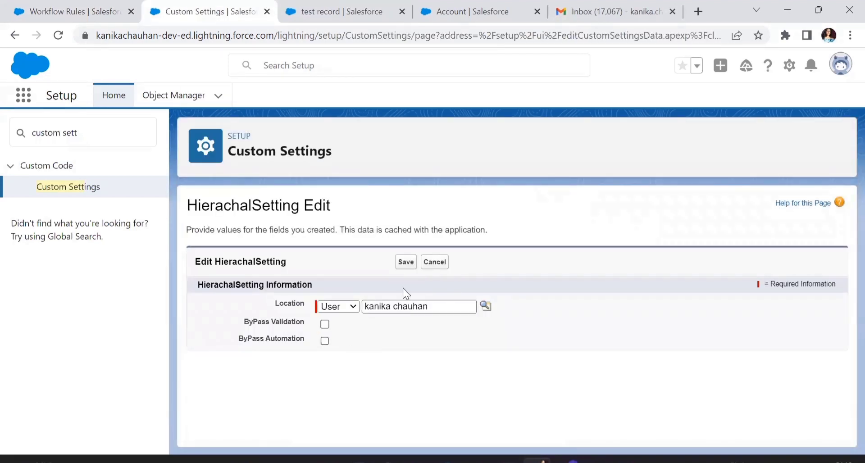
click(405, 262)
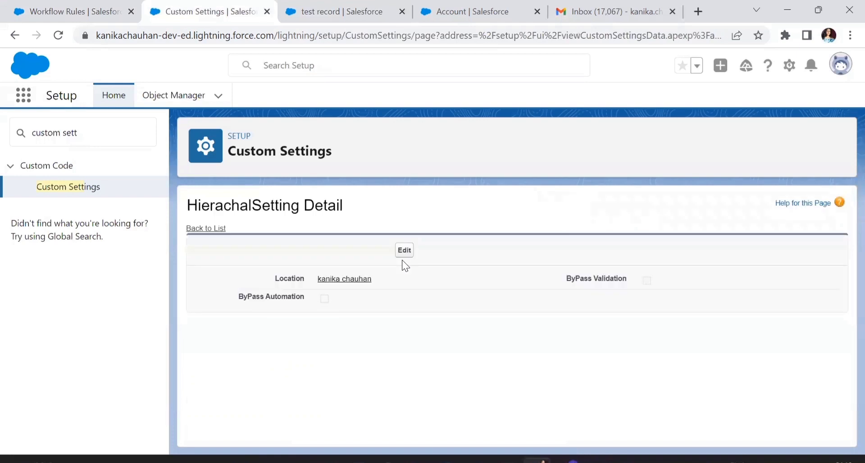
click(206, 228)
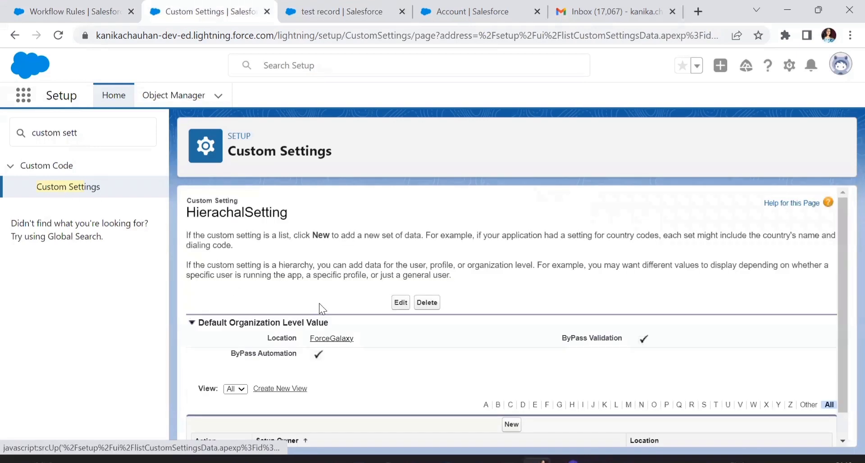
scroll(385, 366, down, 1)
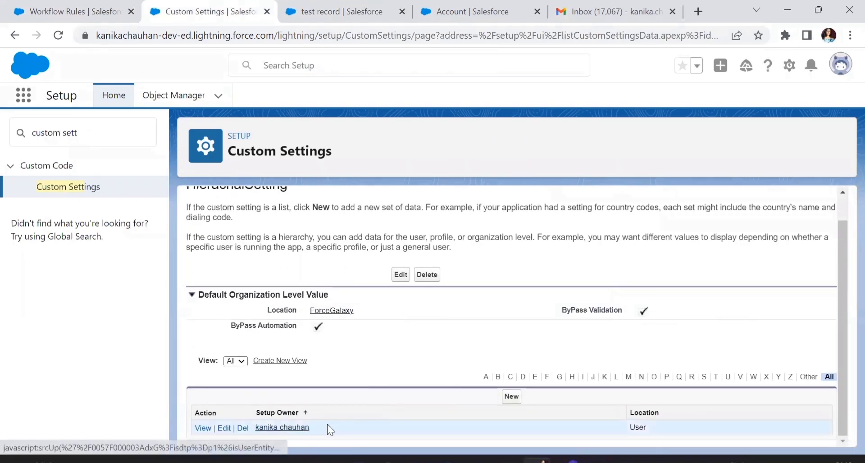
Set the test record account's Rating to Warm and Type to Technology Partner, and save the record
key(ctrl+Tab)
scroll(321, 264, up, 4)
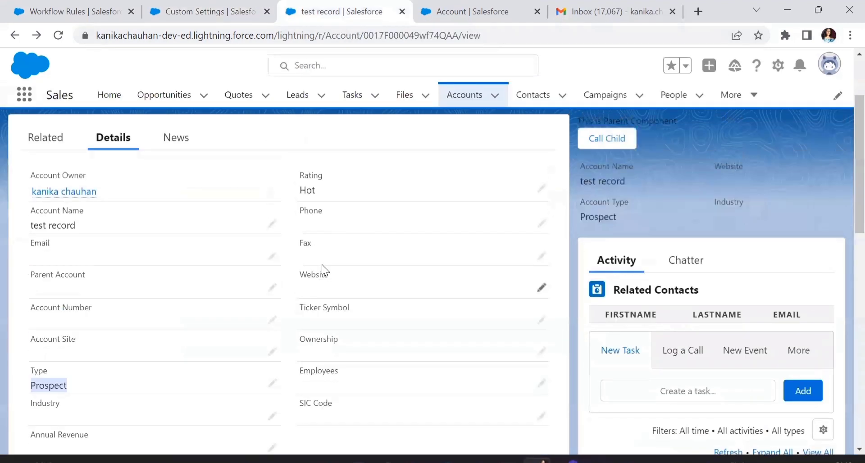
click(541, 259)
click(448, 275)
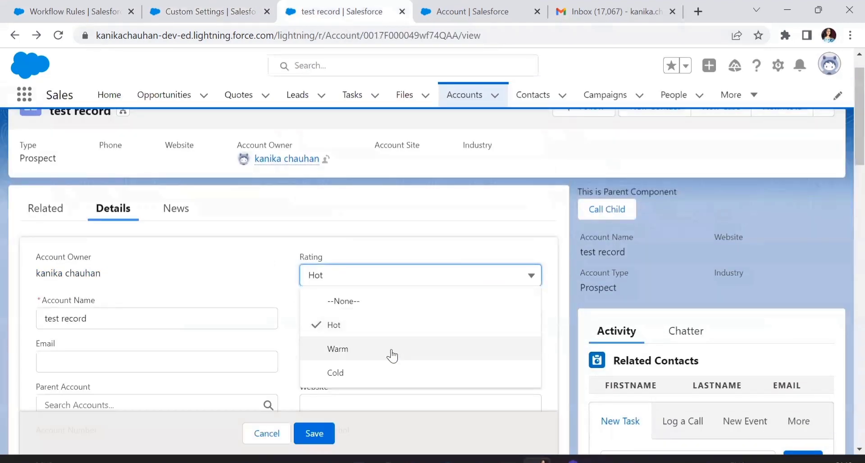
click(392, 350)
scroll(90, 350, down, 3)
scroll(90, 349, down, 2)
click(86, 331)
click(83, 289)
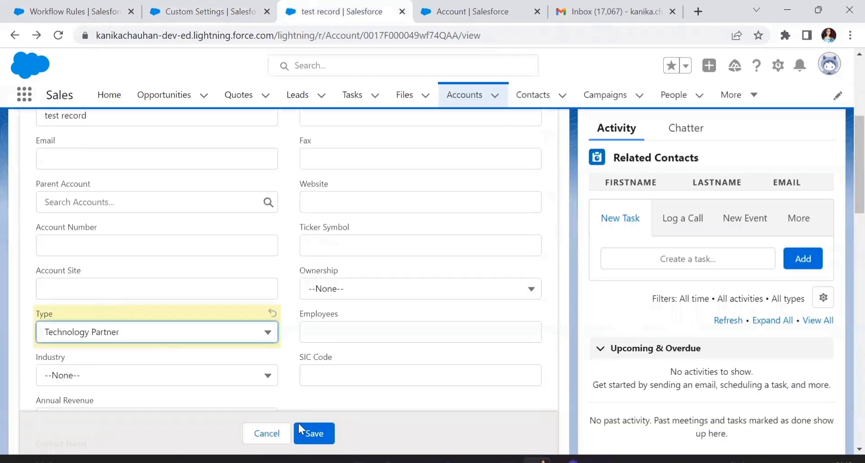
click(301, 430)
Set the test record account's Rating back to Hot, save it and check whether the workflow updates the Type field
scroll(542, 256, up, 2)
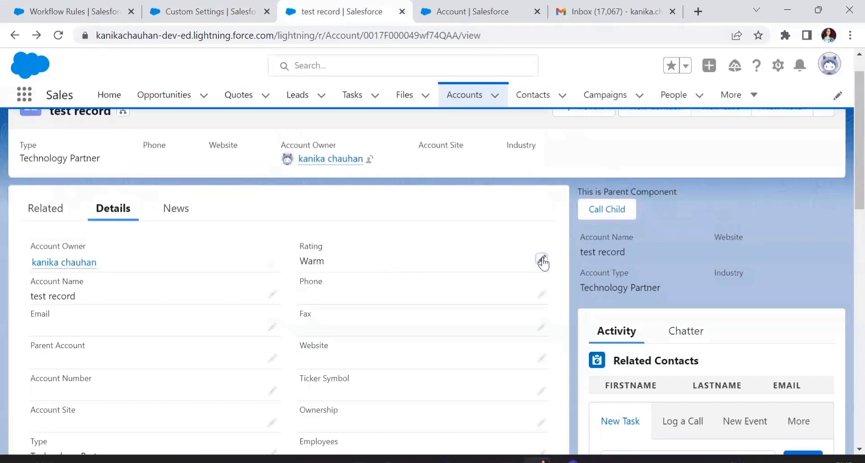
click(542, 259)
click(386, 281)
click(363, 324)
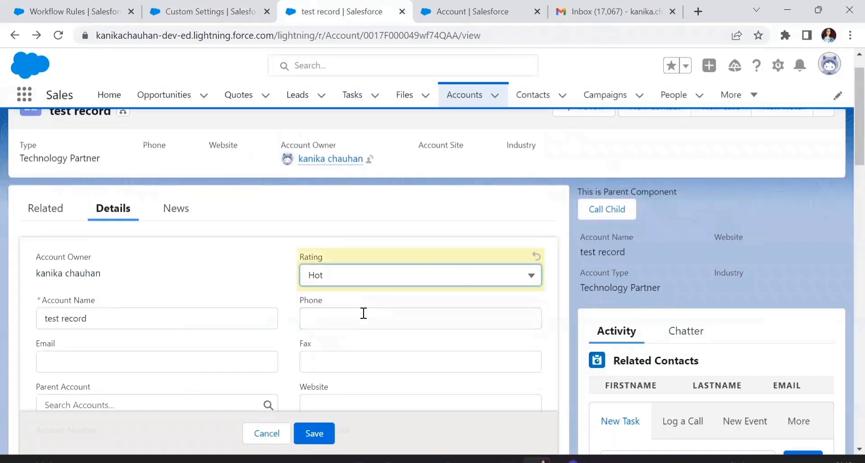
scroll(19, 305, down, 5)
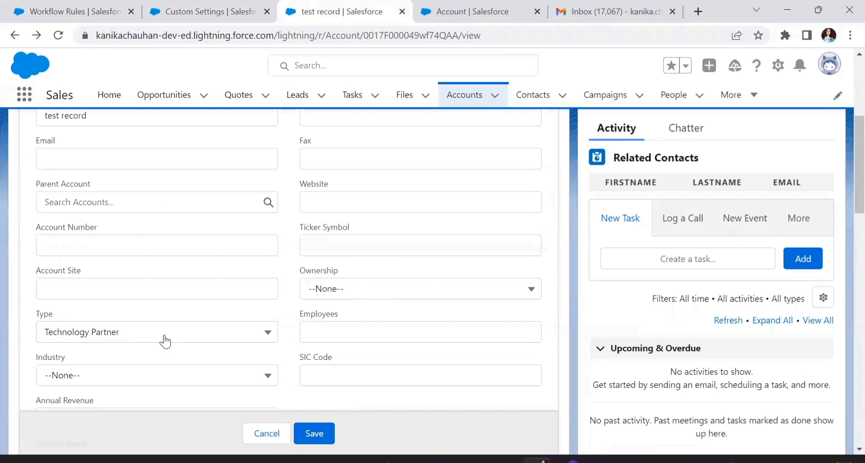
click(325, 439)
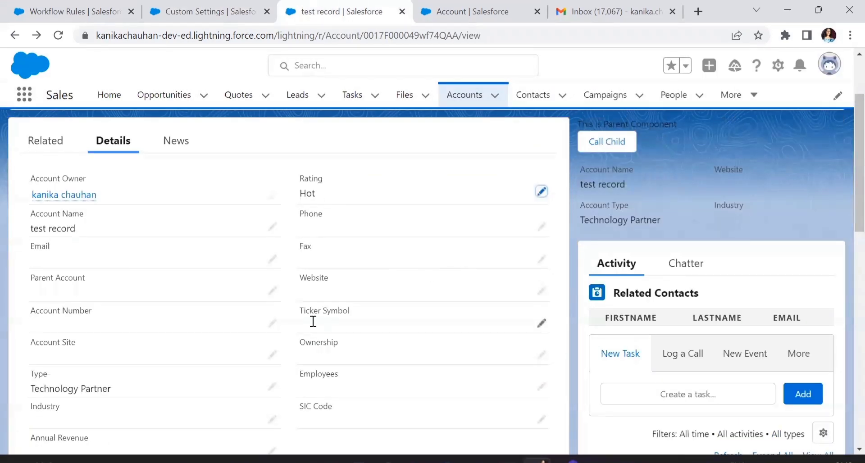
scroll(19, 328, down, 2)
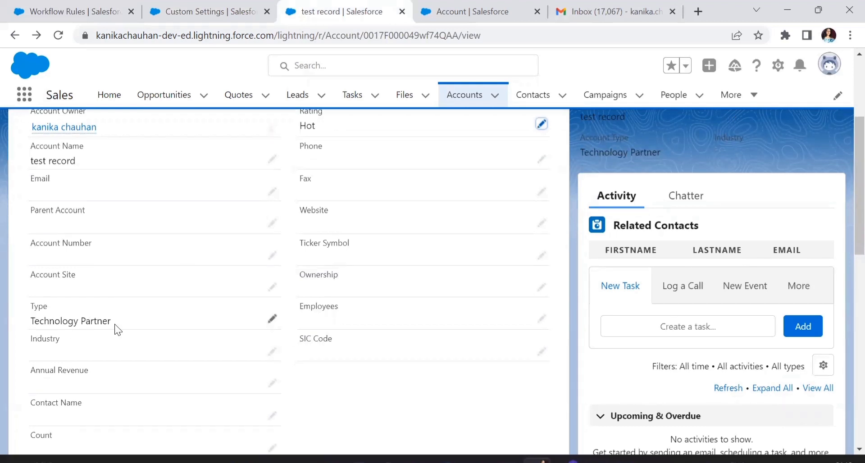
scroll(221, 242, up, 5)
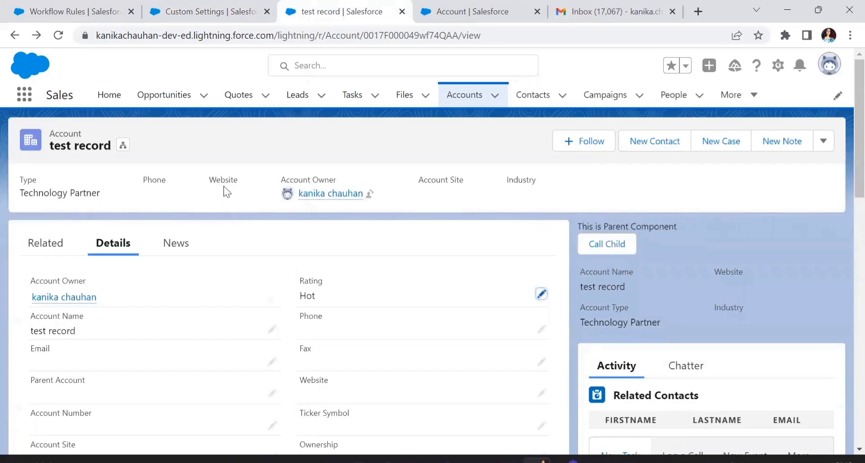
scroll(200, 266, down, 5)
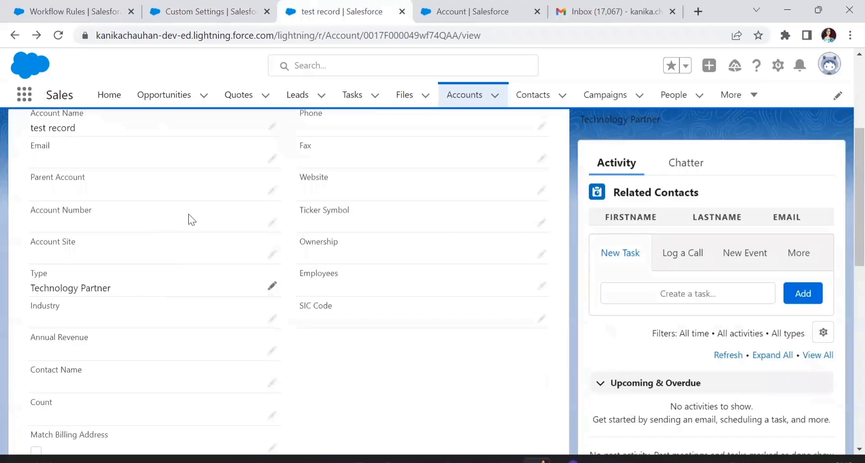
Return to the updateField workflow rule and examine the custom setting reference in its rule criteria
click(211, 11)
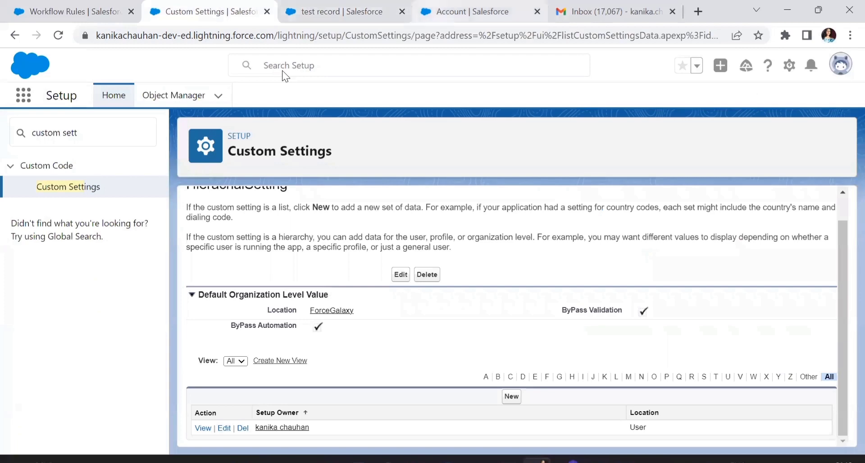
click(464, 11)
click(141, 4)
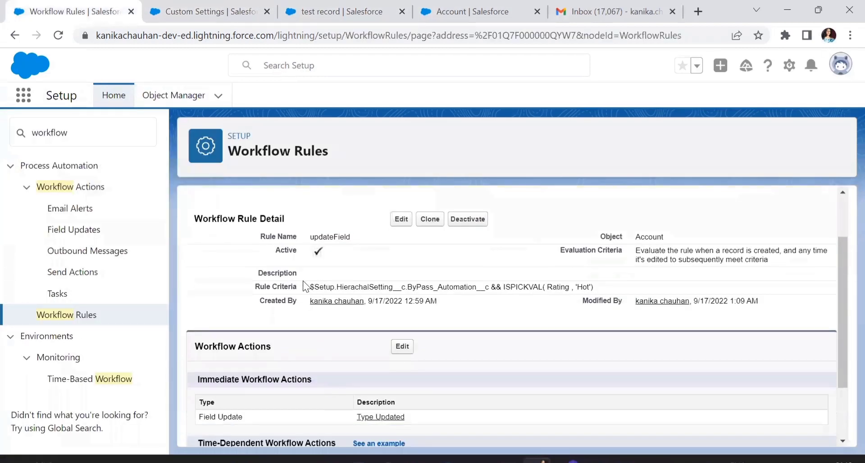
drag(303, 283, 420, 290)
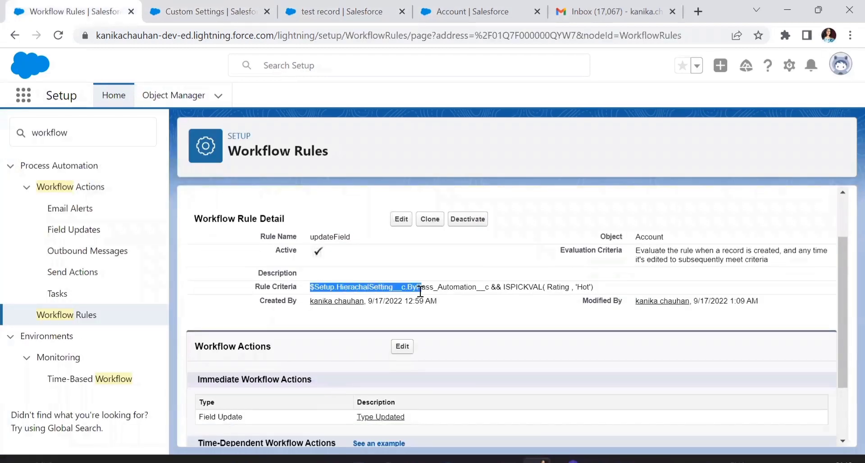